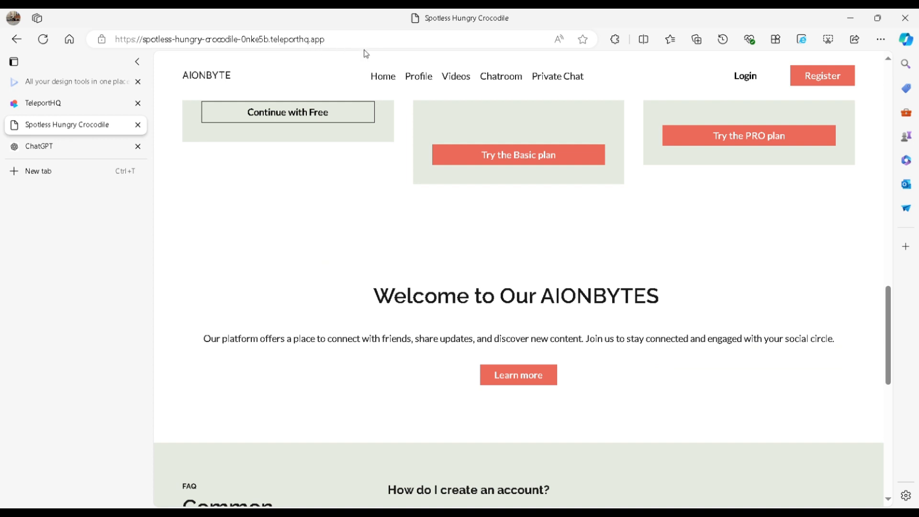
# Look through the published AIONBYTE page, from the common questions back up to the features section.
pyautogui.scroll(-10, 481, 236)
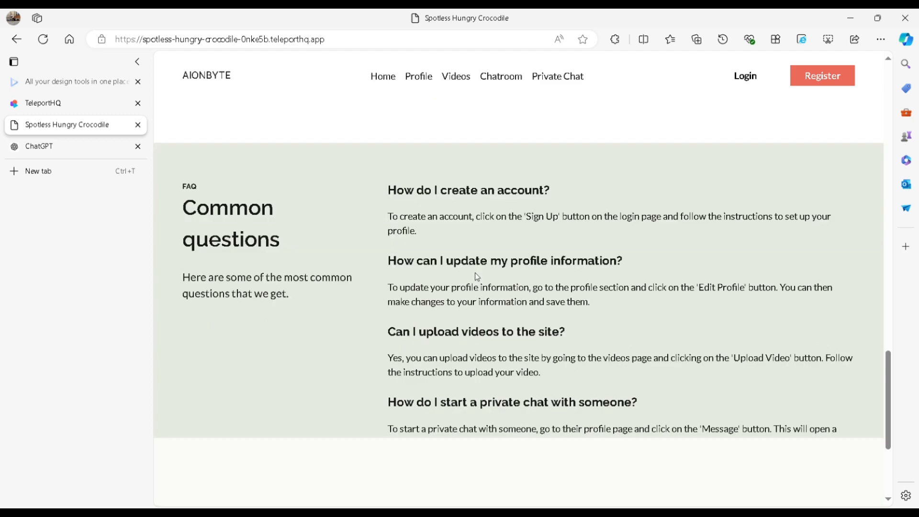
pyautogui.scroll(15, 484, 349)
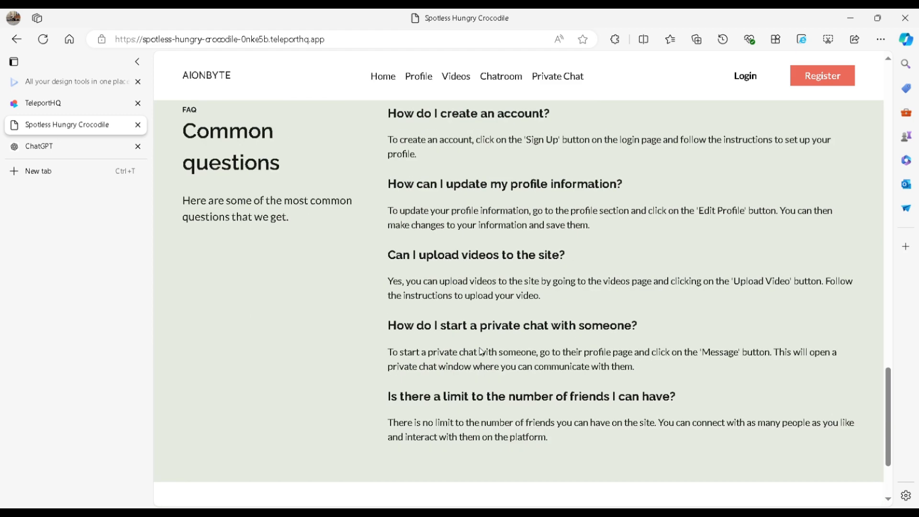
pyautogui.scroll(10, 467, 311)
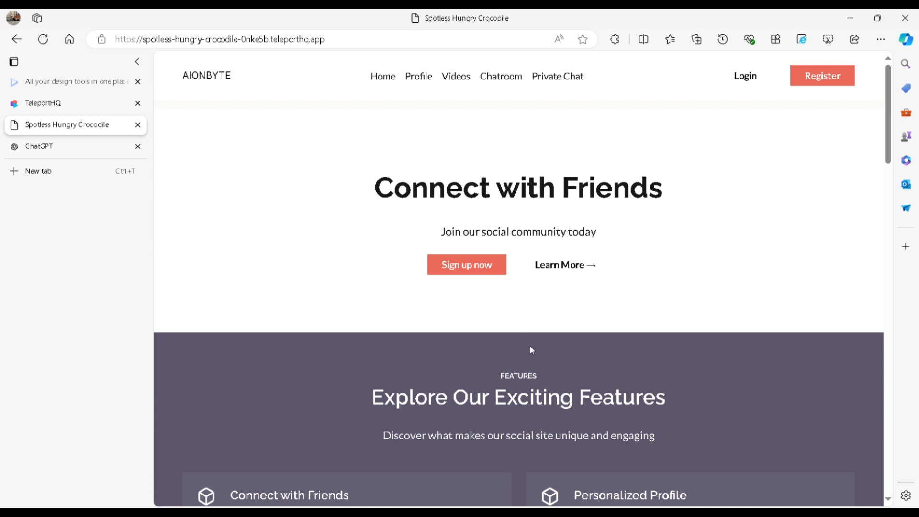
pyautogui.scroll(-3, 532, 350)
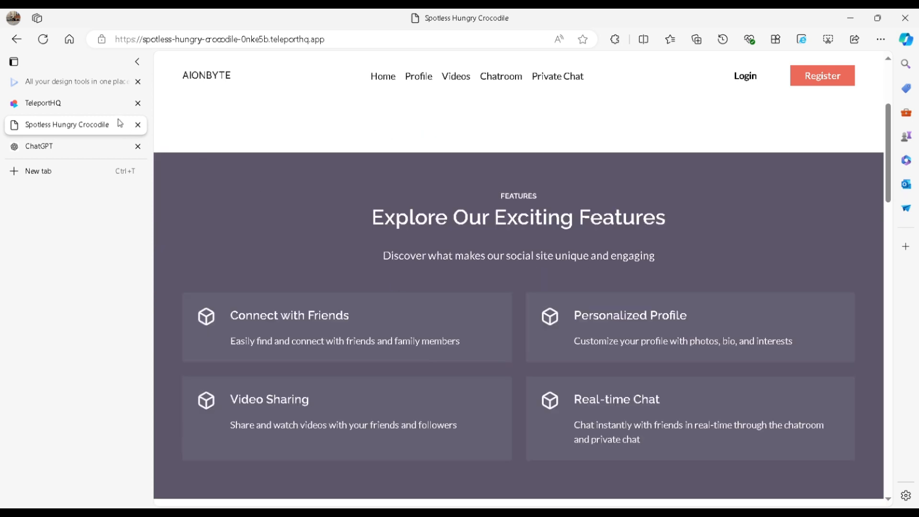
# Switch to the TeleportHQ workspace, start a new project and browse the available project templates.
pyautogui.click(109, 104)
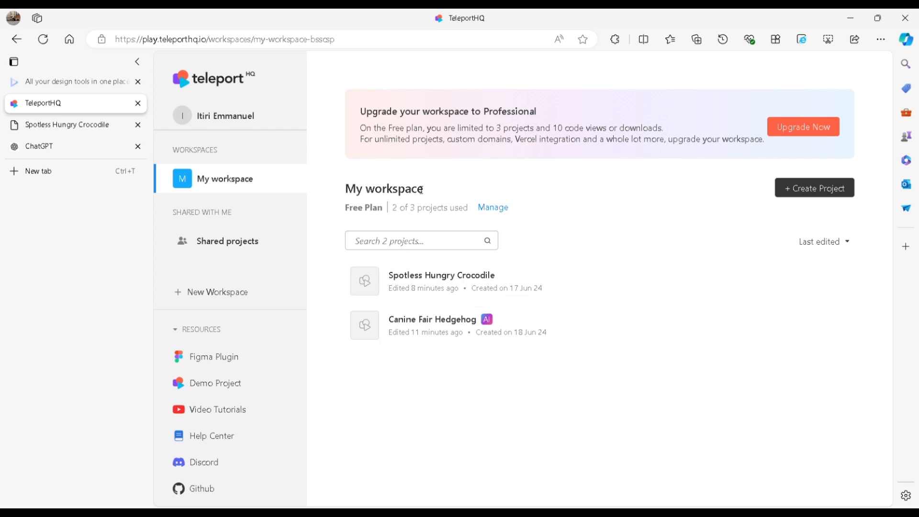
pyautogui.click(816, 191)
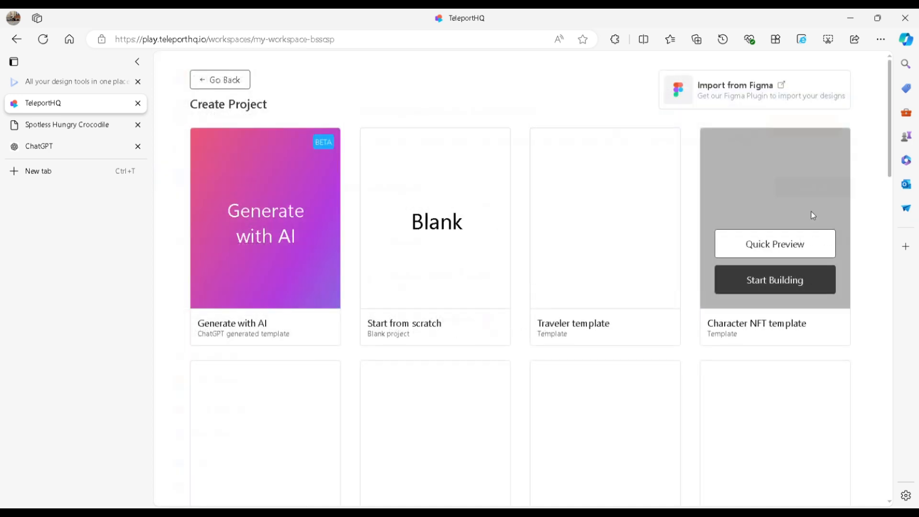
pyautogui.moveTo(455, 235)
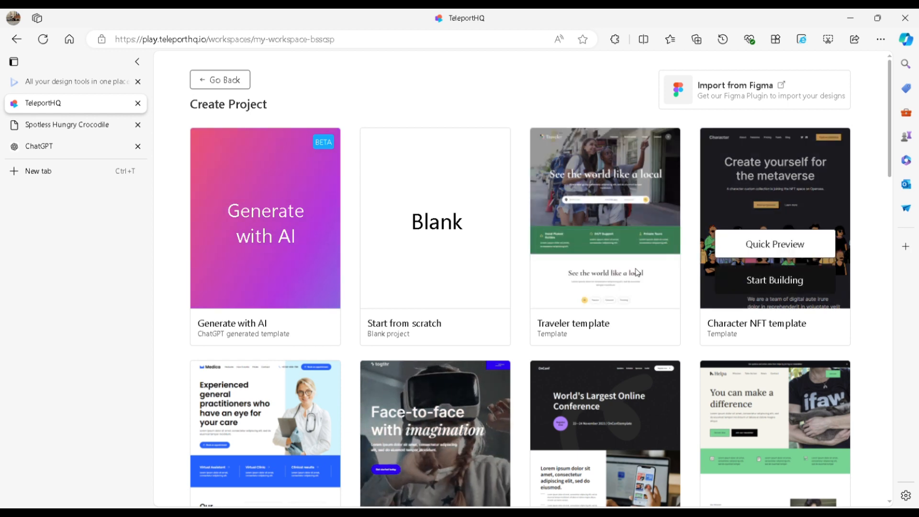
pyautogui.scroll(-5, 618, 347)
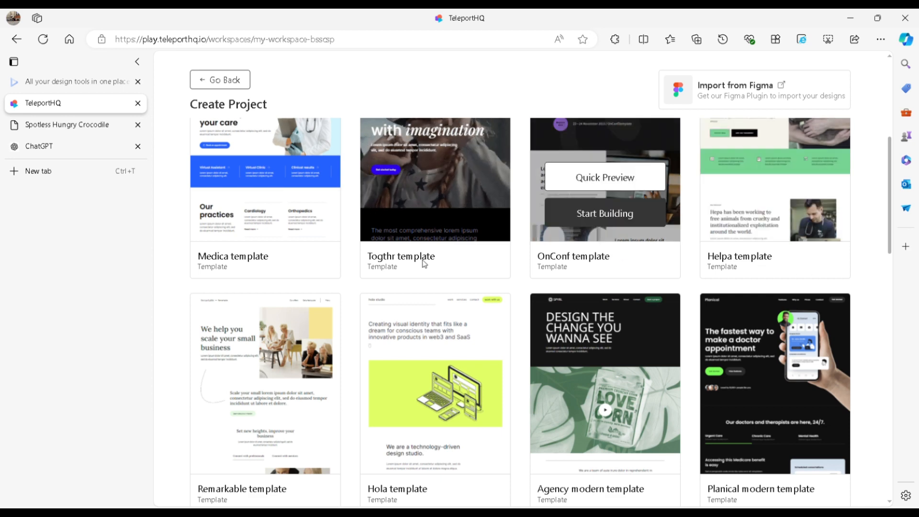
pyautogui.scroll(-5, 455, 374)
pyautogui.scroll(10, 455, 372)
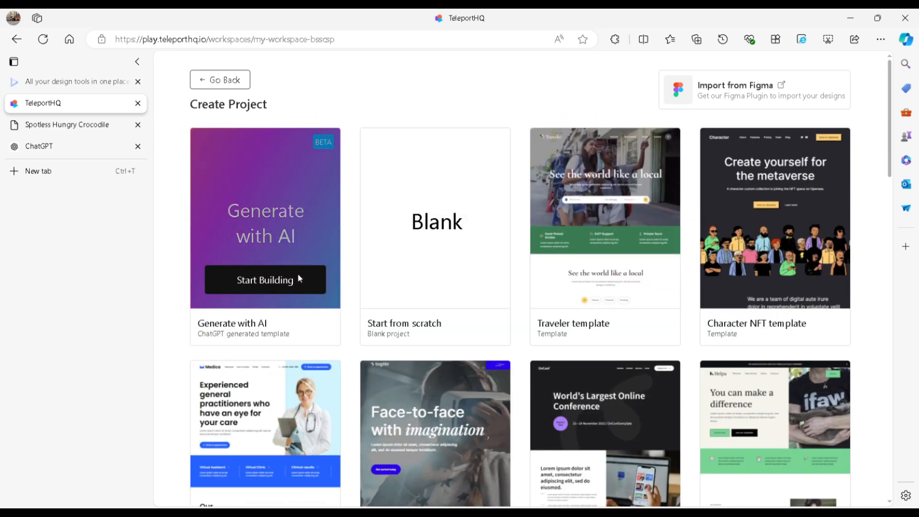
# Generate a website with AI using the Marketing Agency prompt and open the generated page in the editor.
pyautogui.click(298, 277)
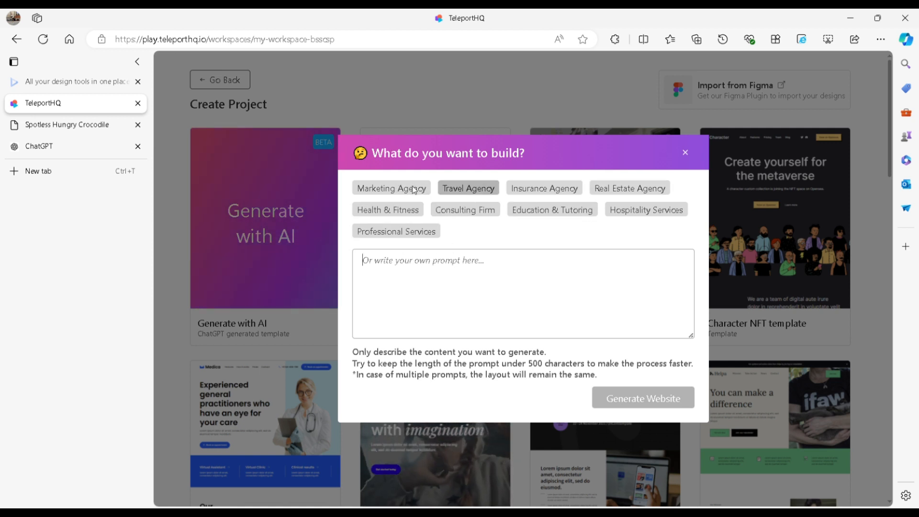
pyautogui.click(392, 188)
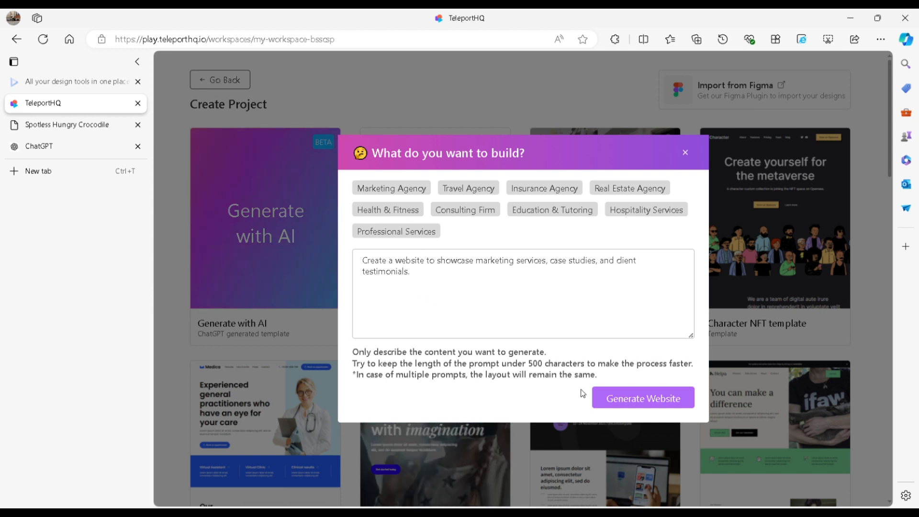
pyautogui.click(672, 400)
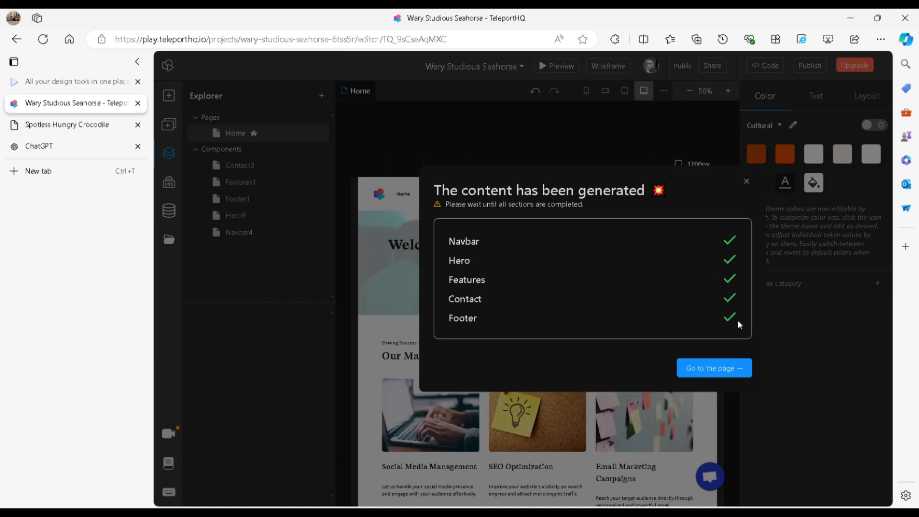
pyautogui.click(720, 377)
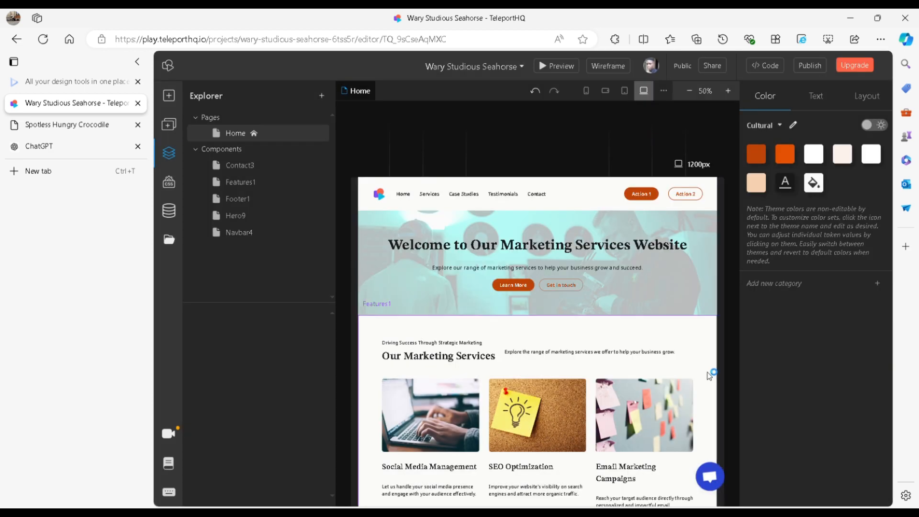
# Examine the generated marketing home page from the hero and services sections down to the contact section and footer.
pyautogui.scroll(-2, 551, 337)
pyautogui.scroll(-10, 550, 337)
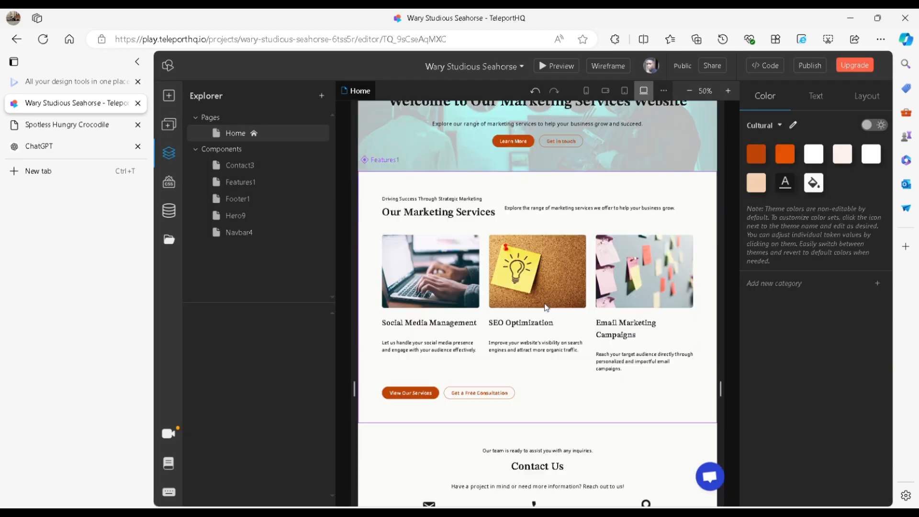
pyautogui.scroll(15, 551, 318)
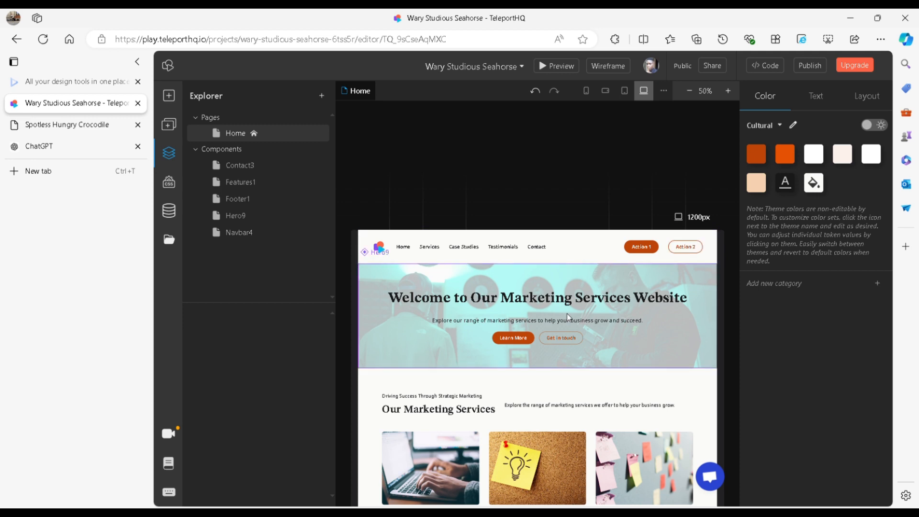
pyautogui.scroll(-6, 561, 344)
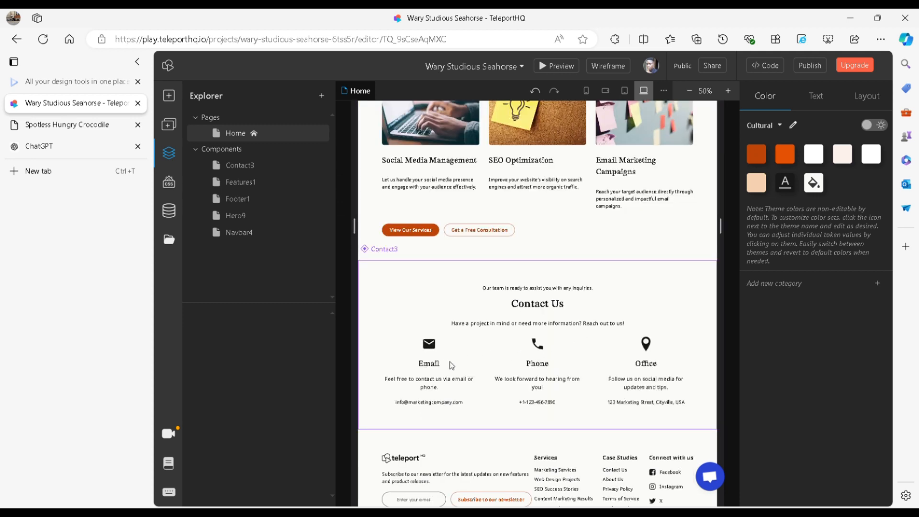
pyautogui.scroll(-5, 532, 407)
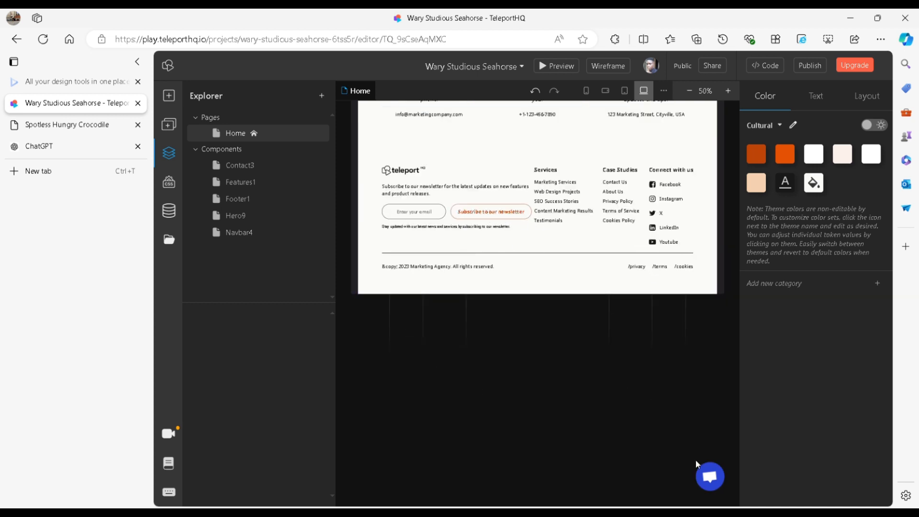
pyautogui.scroll(15, 558, 371)
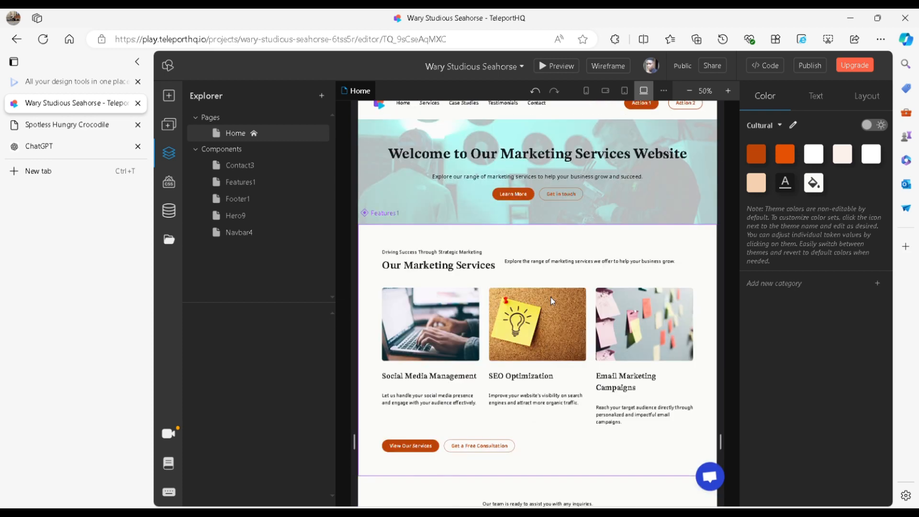
pyautogui.scroll(5, 551, 297)
pyautogui.scroll(-3, 553, 248)
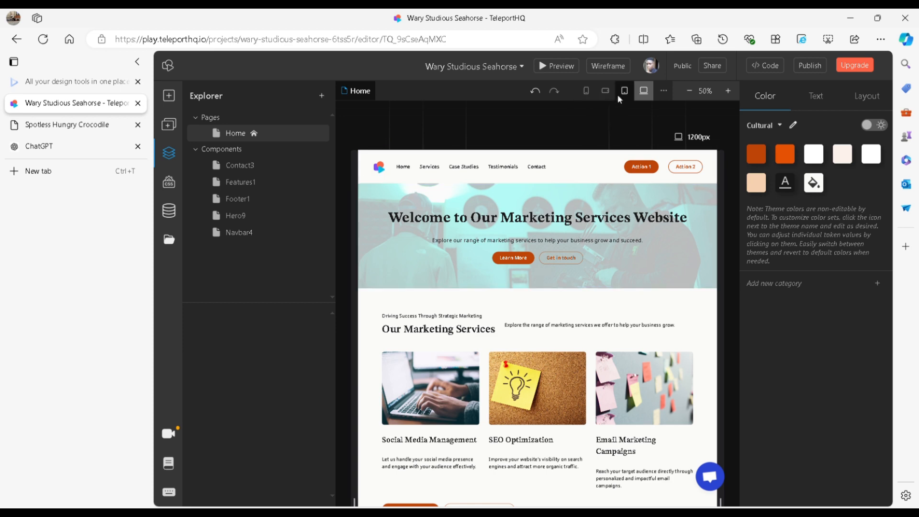
pyautogui.scroll(3, 594, 287)
pyautogui.scroll(3, 593, 300)
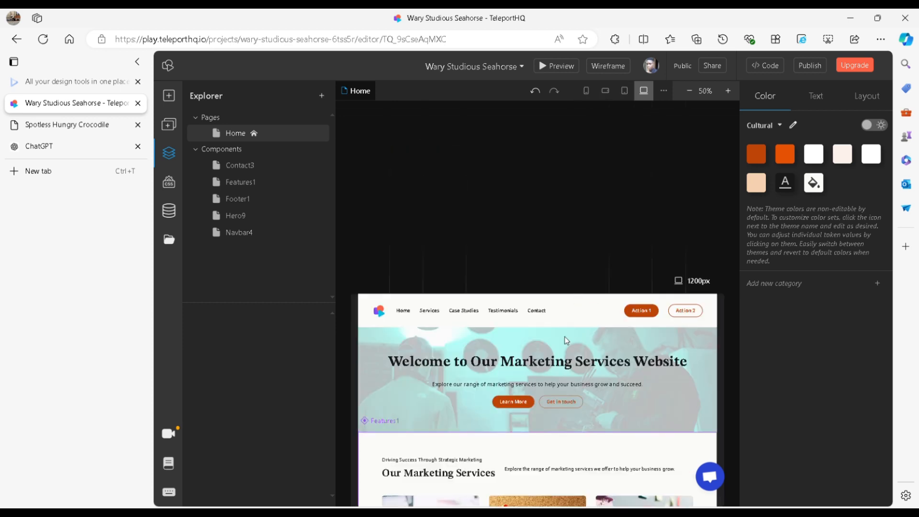
pyautogui.scroll(-6, 577, 335)
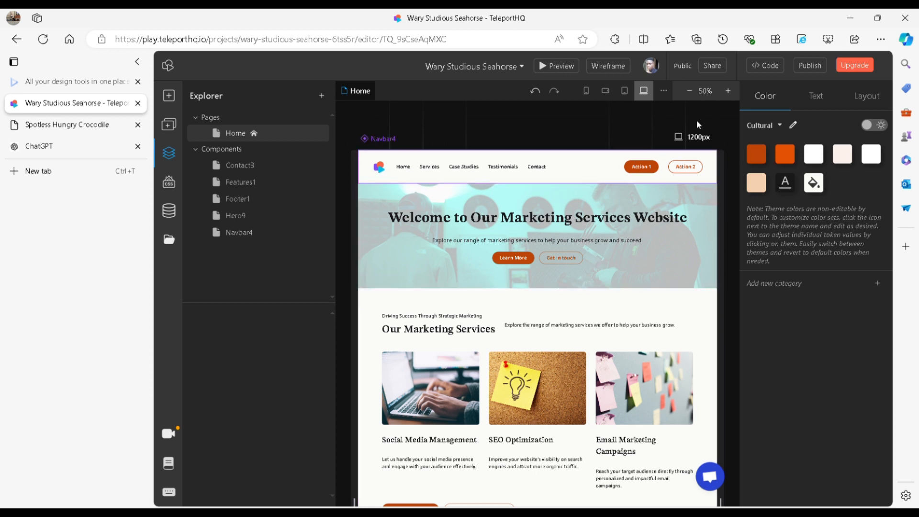
# Check the home page layout at tablet, mobile and mobile landscape widths, and return to the desktop width.
pyautogui.click(625, 96)
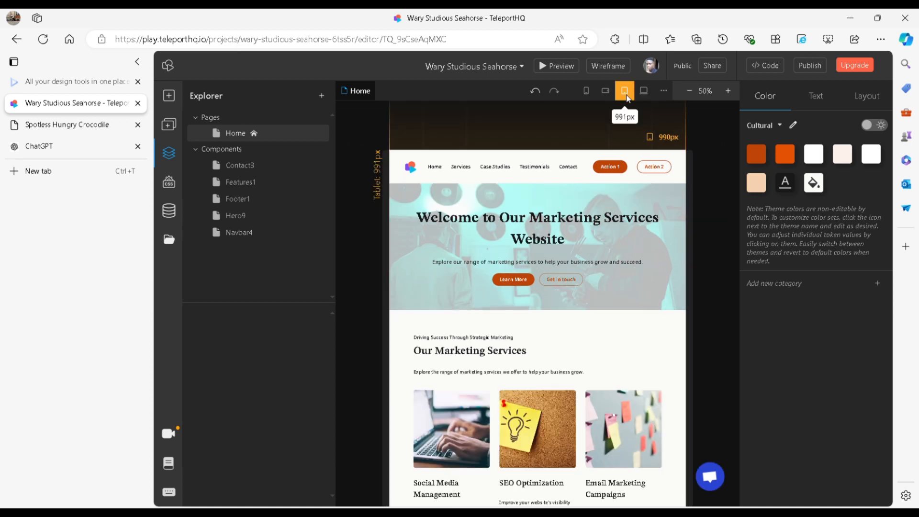
pyautogui.click(587, 92)
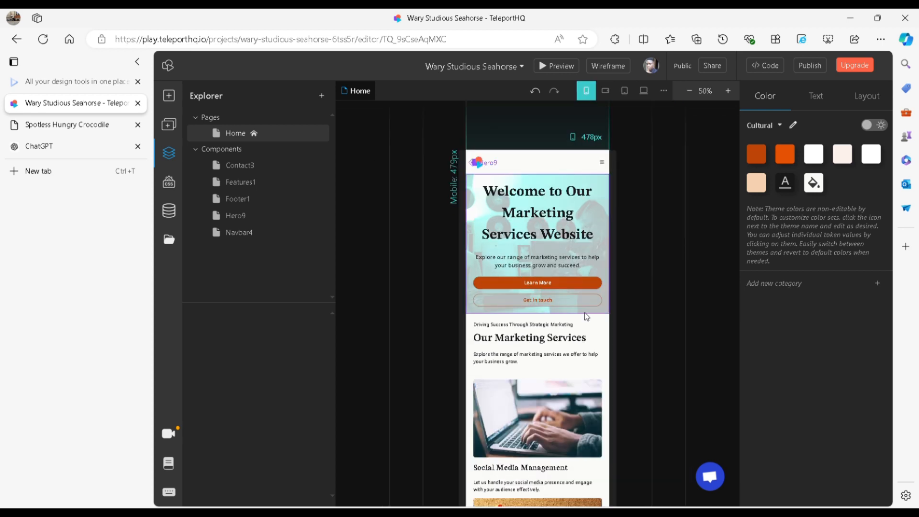
pyautogui.scroll(-6, 624, 118)
pyautogui.click(607, 91)
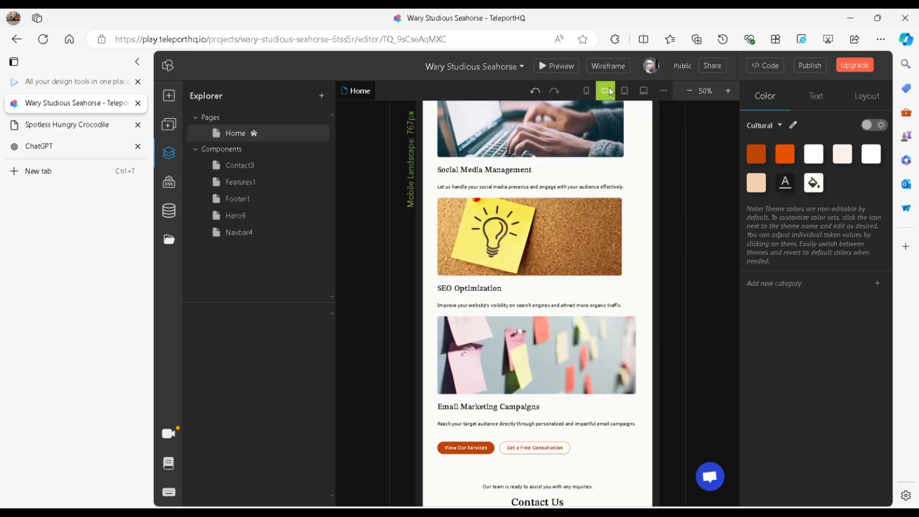
pyautogui.click(644, 91)
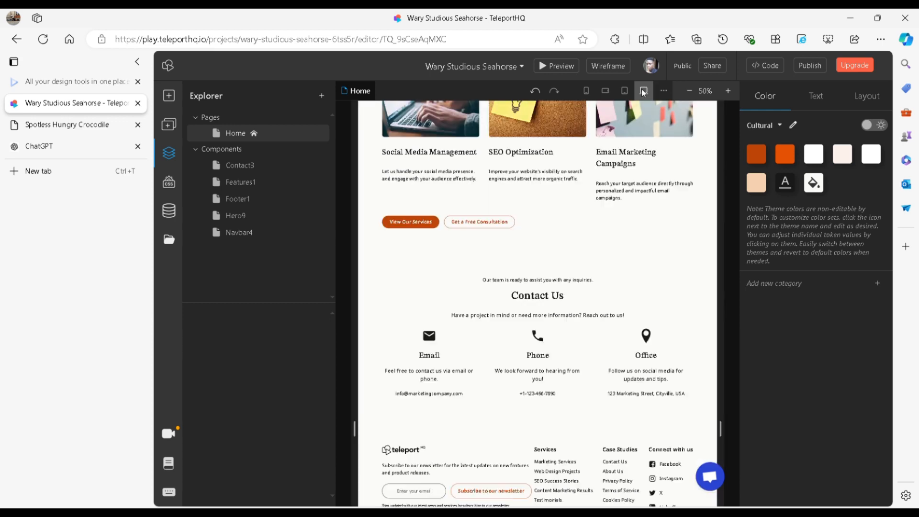
pyautogui.scroll(10, 556, 316)
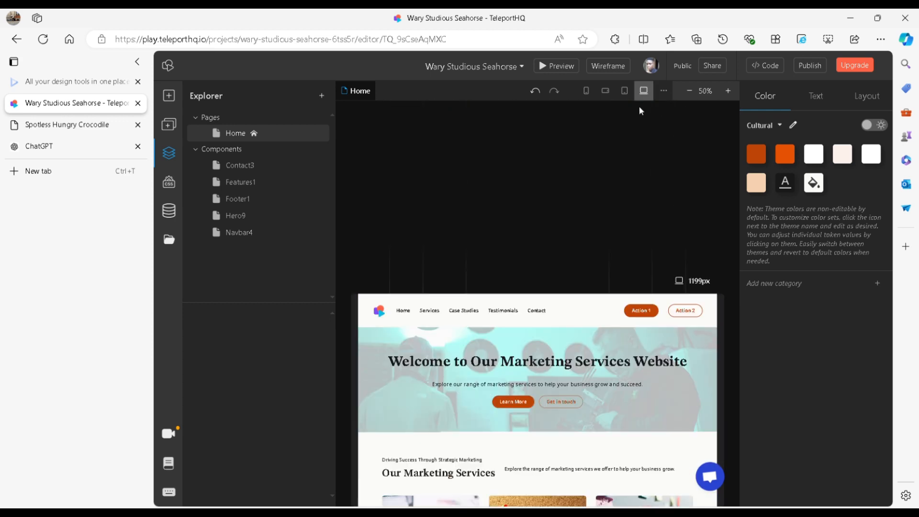
pyautogui.scroll(-5, 602, 335)
pyautogui.scroll(5, 482, 266)
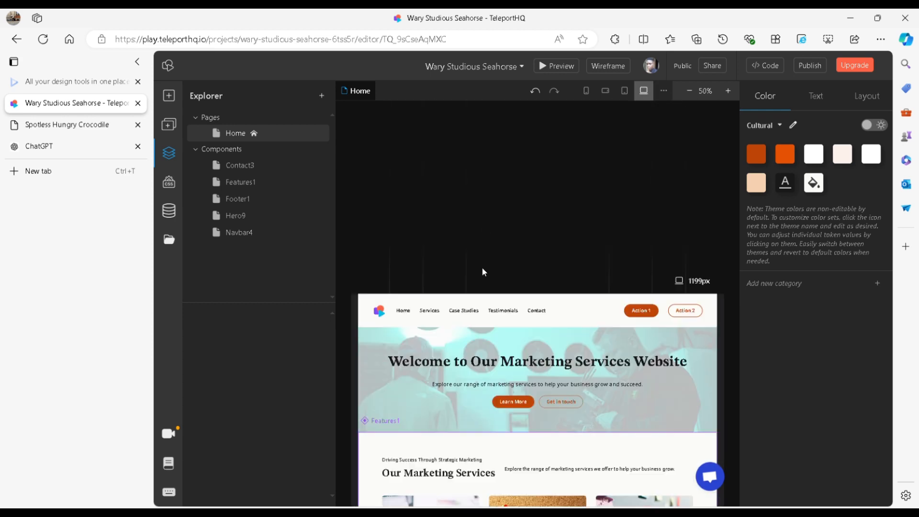
# Open the home page's Navbar4 component for editing and show its component props setup.
pyautogui.scroll(-2, 418, 338)
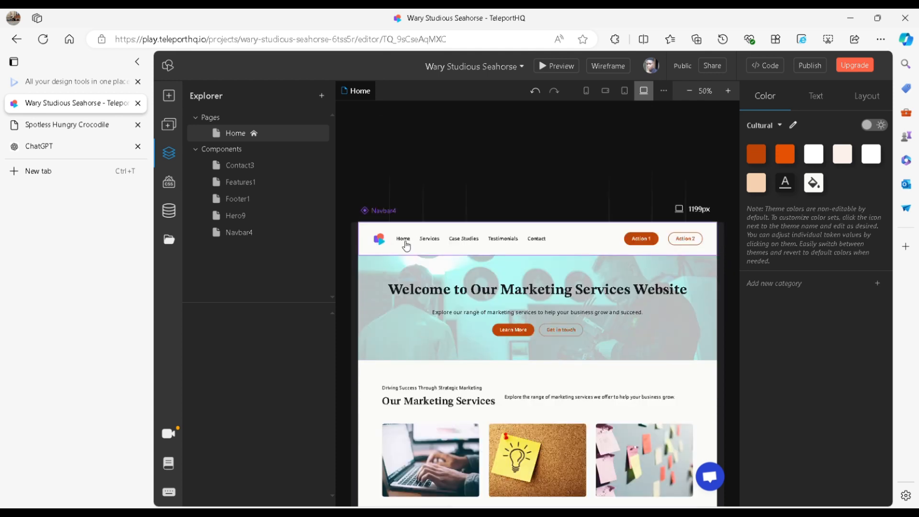
pyautogui.click(406, 246)
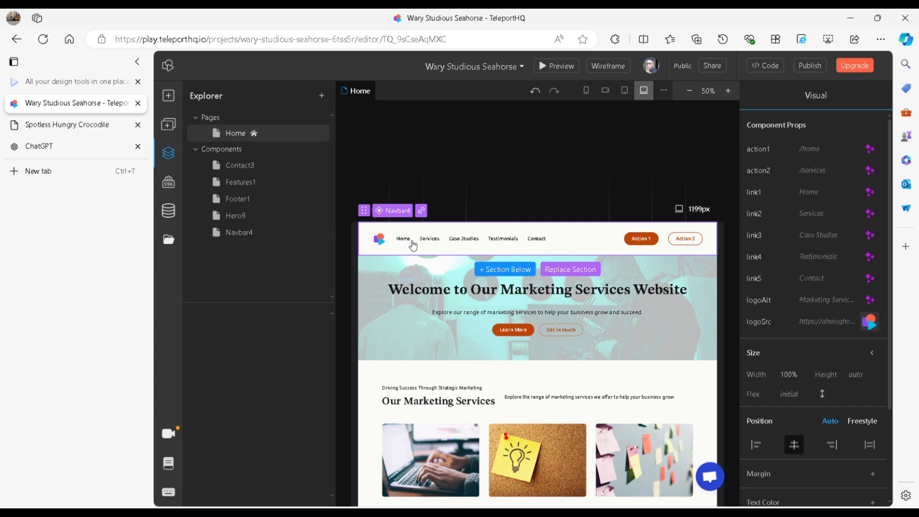
pyautogui.click(424, 214)
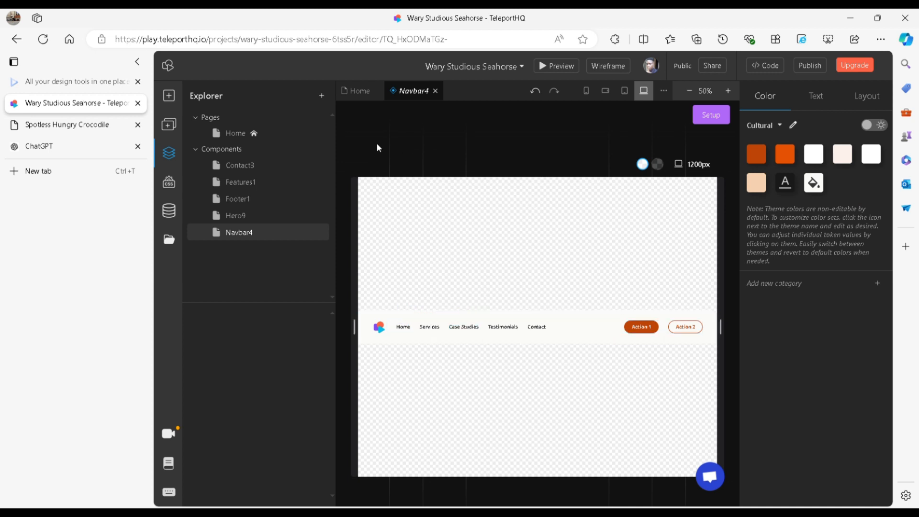
pyautogui.click(712, 115)
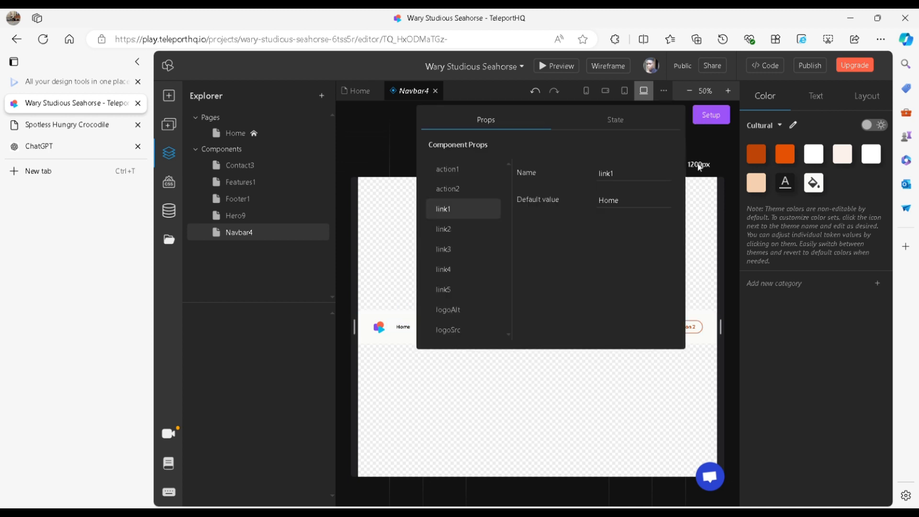
pyautogui.click(624, 177)
pyautogui.press('BackSpace')
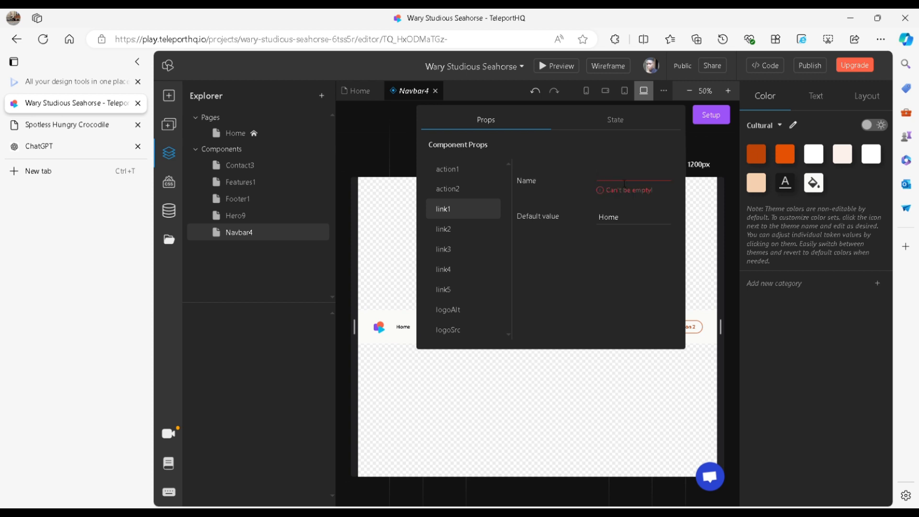
pyautogui.click(630, 221)
pyautogui.click(615, 167)
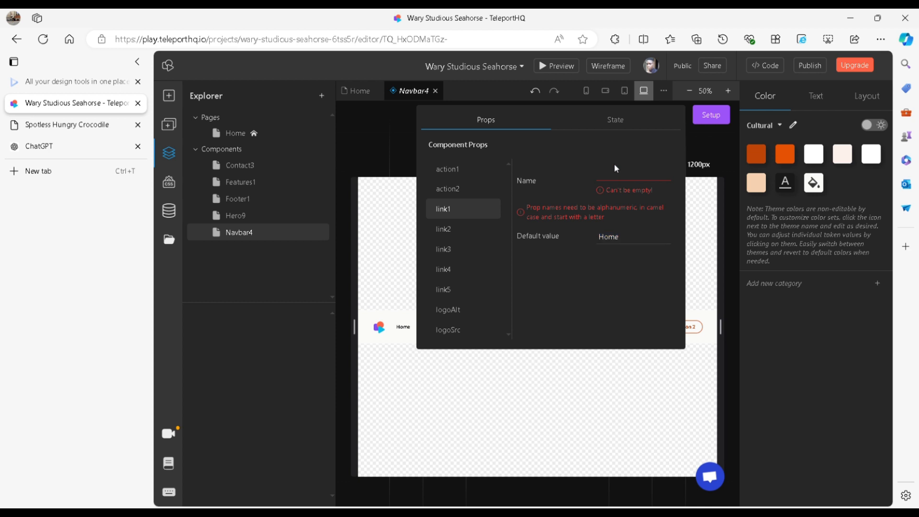
pyautogui.write('https://')
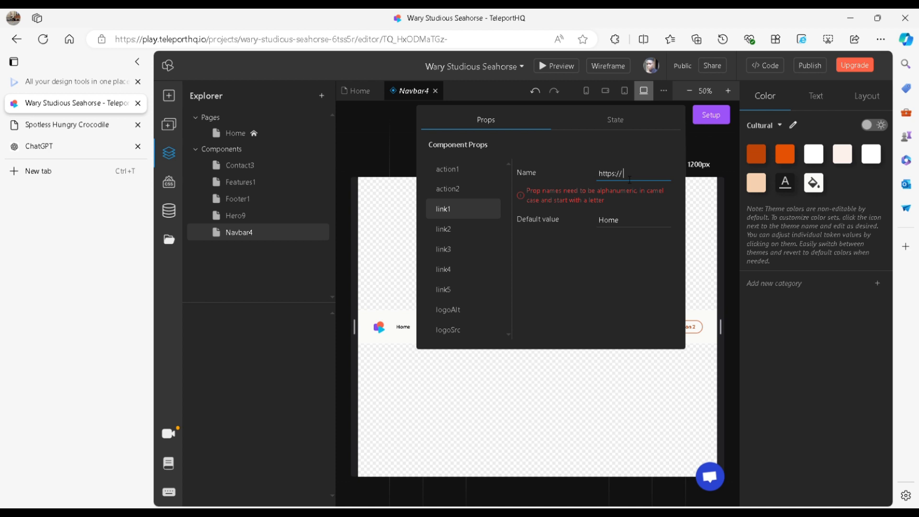
# Replace the name entered for the link1 prop with "/".
pyautogui.press('BackSpace')
pyautogui.press('BackSpace')
pyautogui.press('BackSpace')
pyautogui.press('BackSpace')
pyautogui.press('BackSpace')
pyautogui.press('BackSpace')
pyautogui.press('BackSpace')
pyautogui.press('BackSpace')
pyautogui.write('/')
pyautogui.click(454, 223)
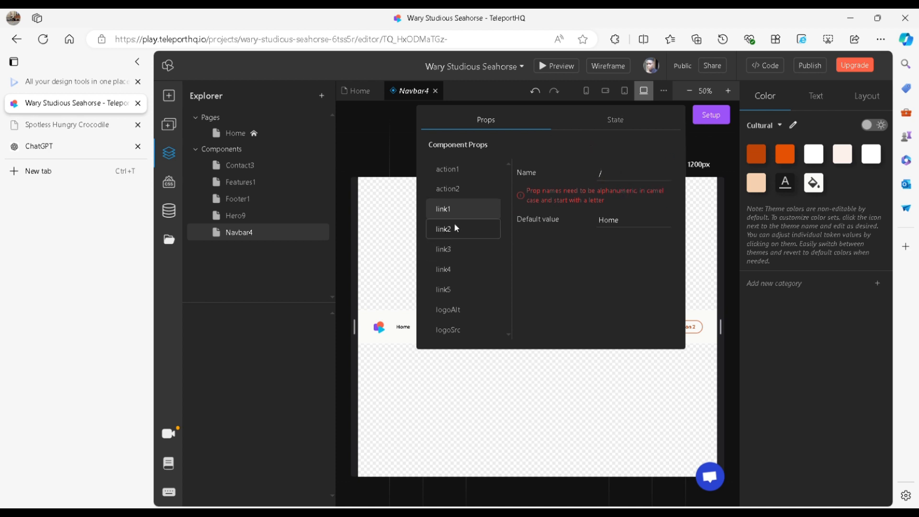
pyautogui.click(485, 228)
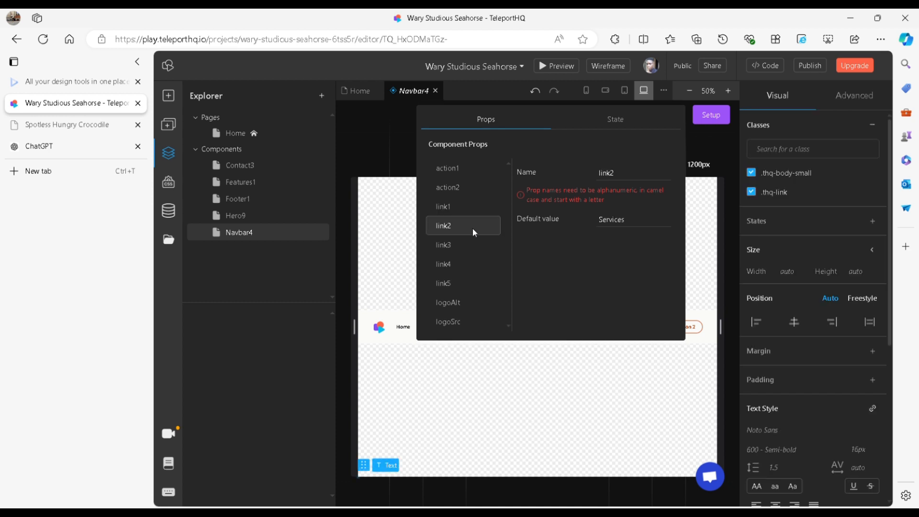
pyautogui.doubleClick(638, 177)
pyautogui.press('BackSpace')
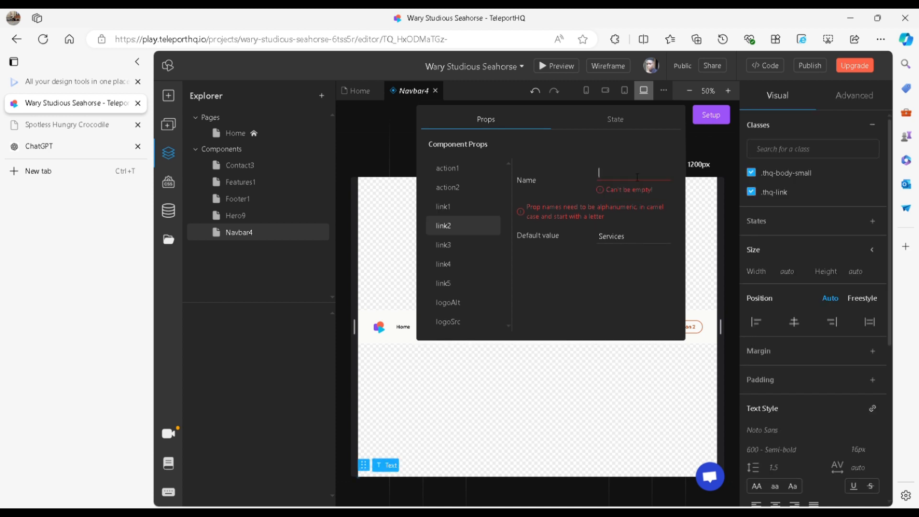
pyautogui.write('se')
pyautogui.press('BackSpace')
pyautogui.press('BackSpace')
pyautogui.write('https://services')
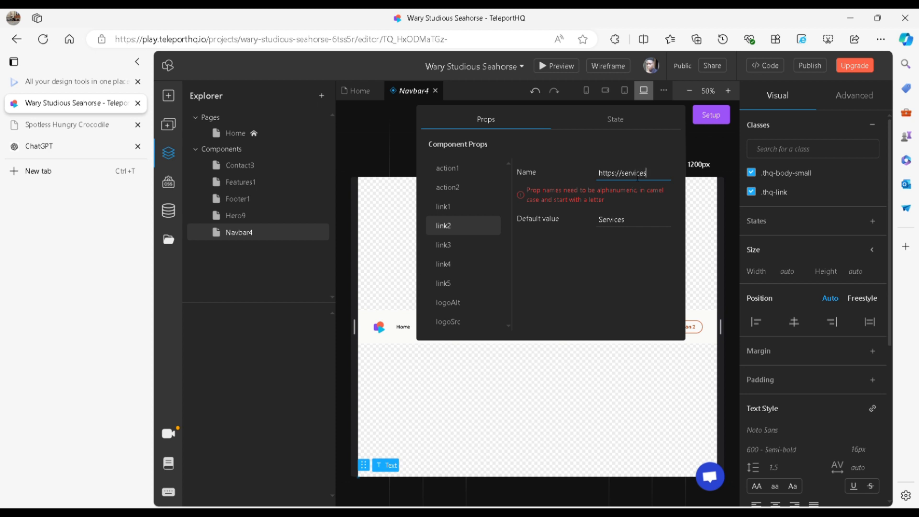
pyautogui.press('Return')
pyautogui.click(560, 411)
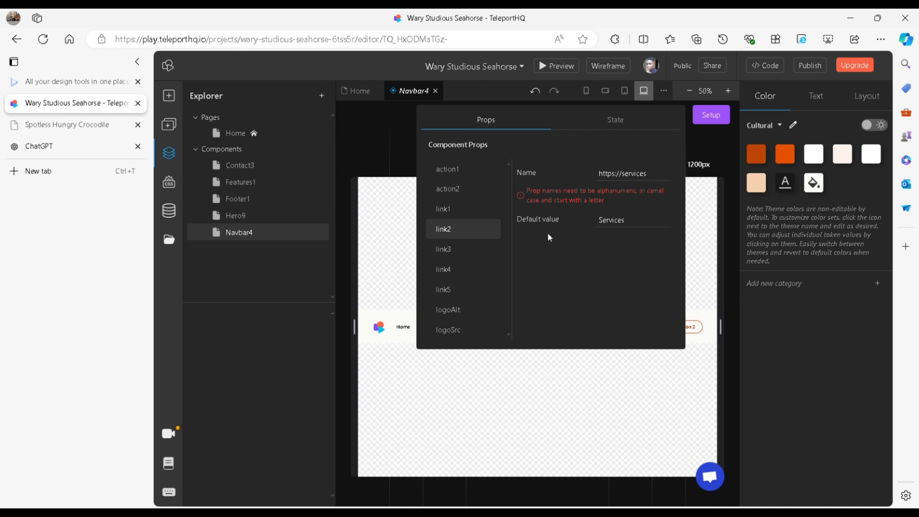
# Check the Navbar4 component's state setup and inspect the settings of its Home link.
pyautogui.click(595, 125)
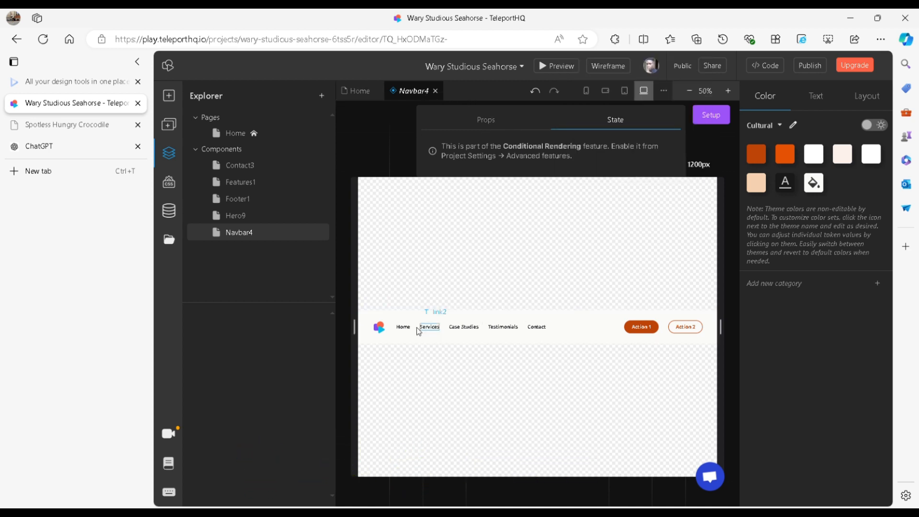
pyautogui.click(443, 332)
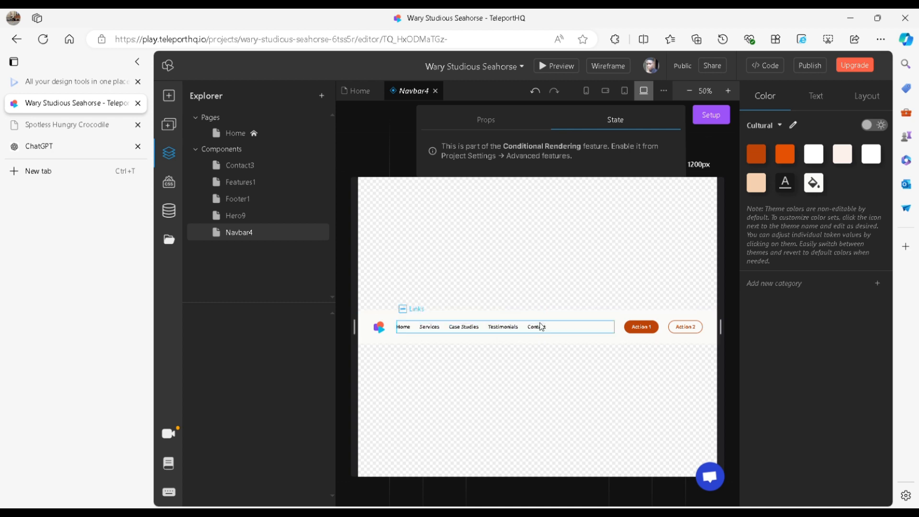
pyautogui.click(404, 329)
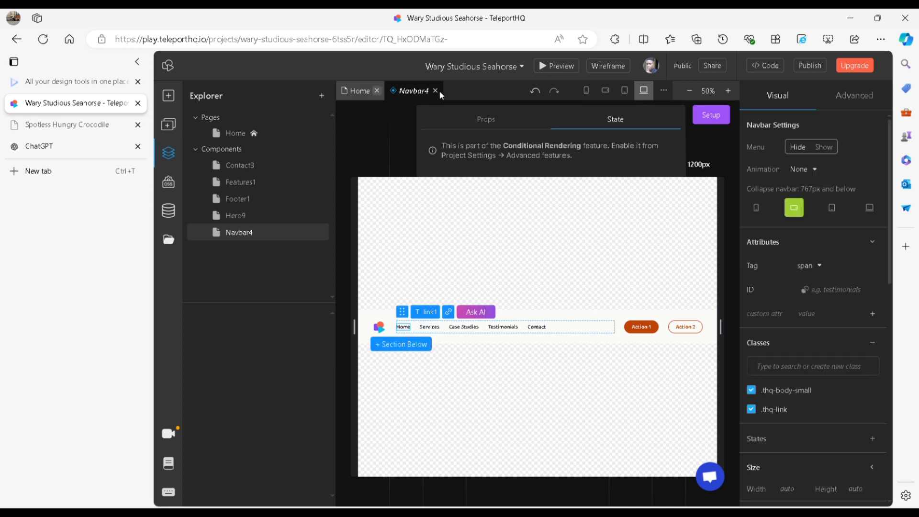
# Return to the home page and review its sections from the navbar down to the footer.
pyautogui.click(360, 91)
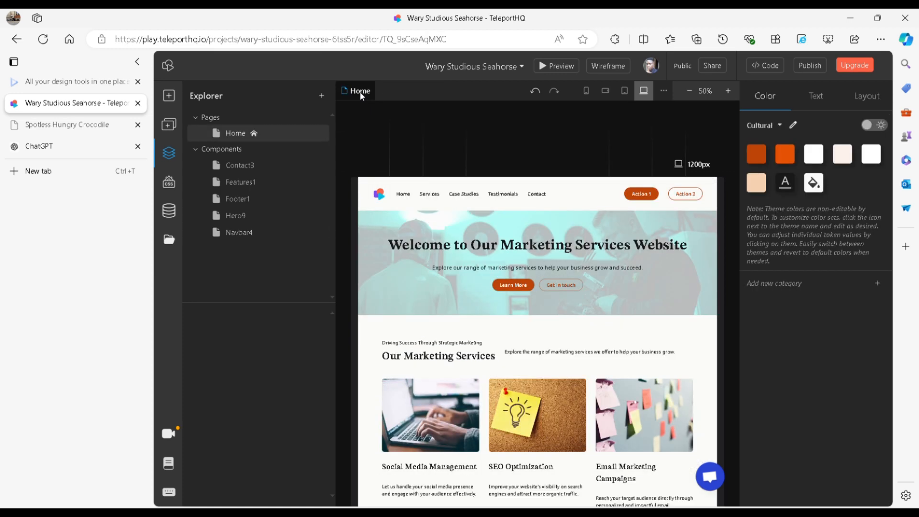
pyautogui.scroll(-10, 530, 350)
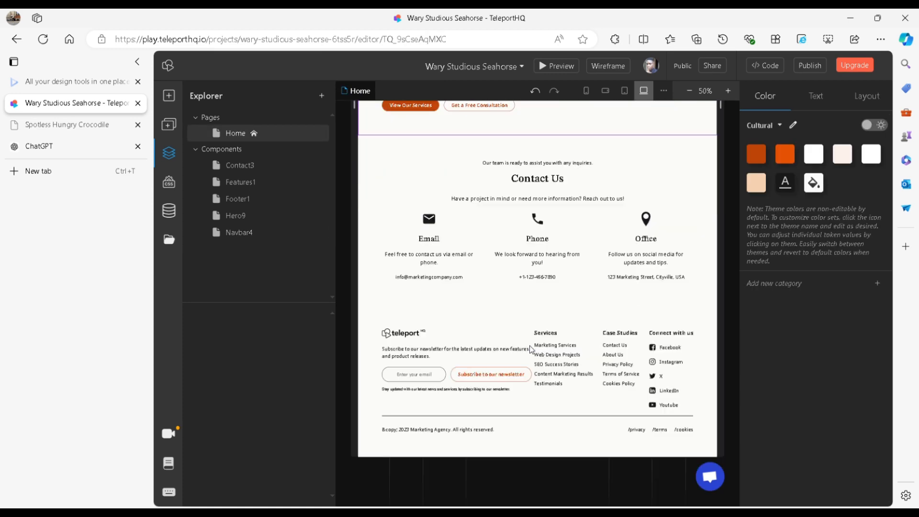
pyautogui.scroll(15, 533, 350)
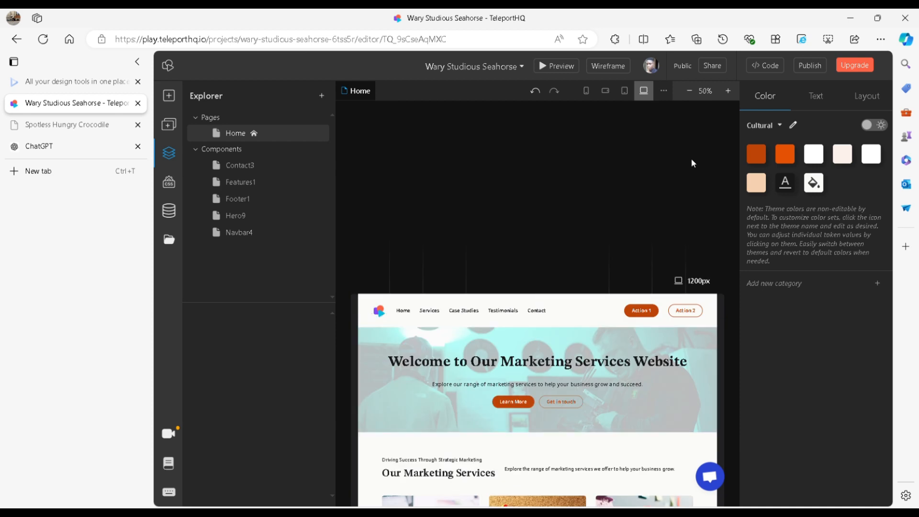
pyautogui.scroll(-3, 705, 184)
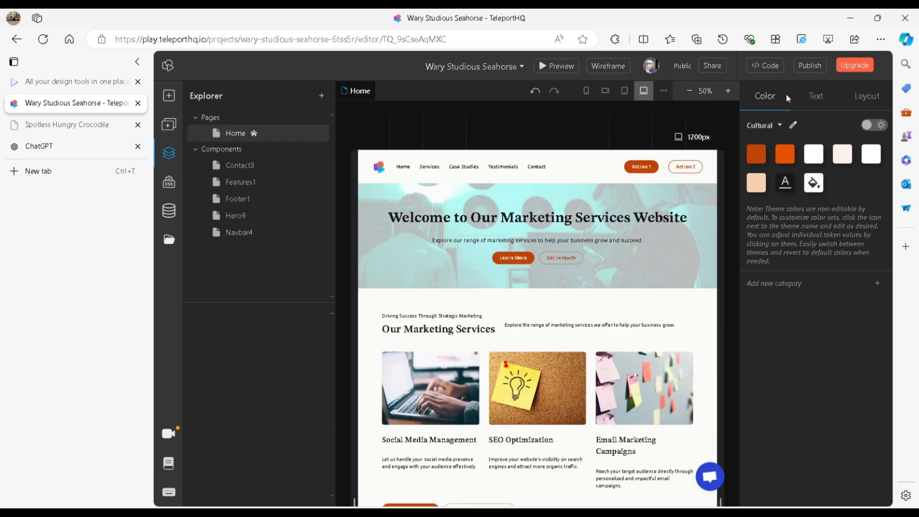
# Examine the project's text styles and its layout settings for size, space and radius.
pyautogui.click(811, 98)
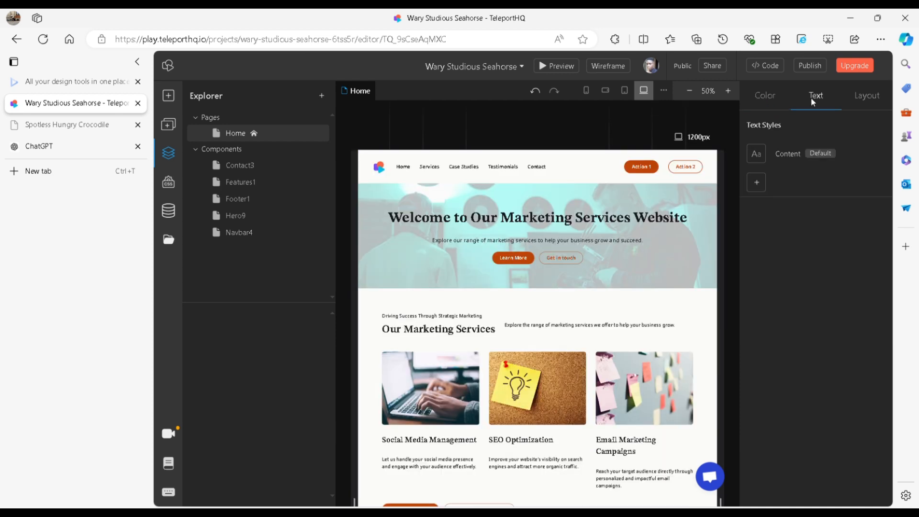
pyautogui.click(868, 95)
pyautogui.scroll(-8, 780, 307)
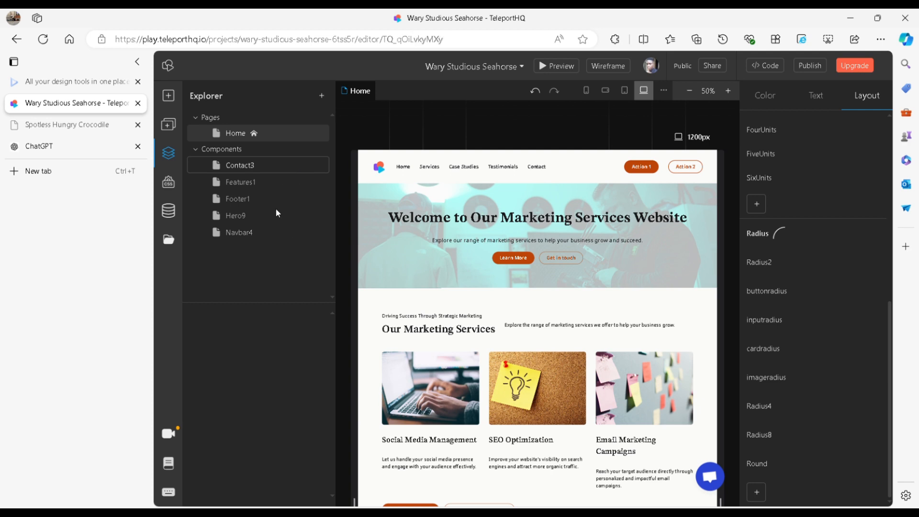
# View the Features1 component on its own, followed by the Navbar4 component.
pyautogui.click(247, 182)
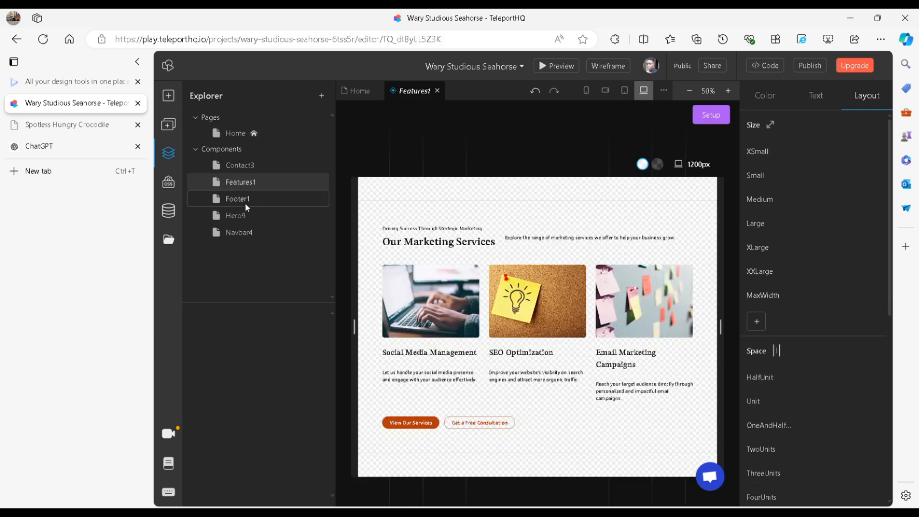
pyautogui.click(269, 232)
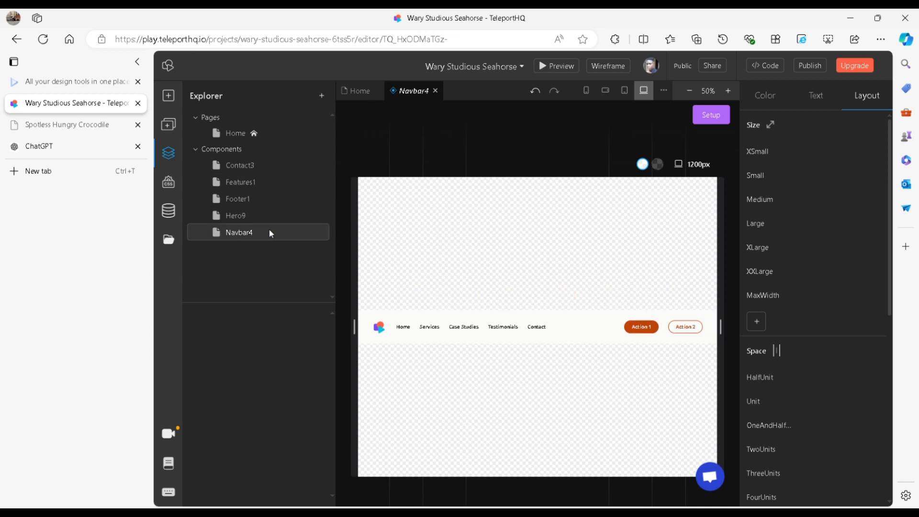
pyautogui.scroll(-3, 464, 383)
pyautogui.scroll(5, 465, 376)
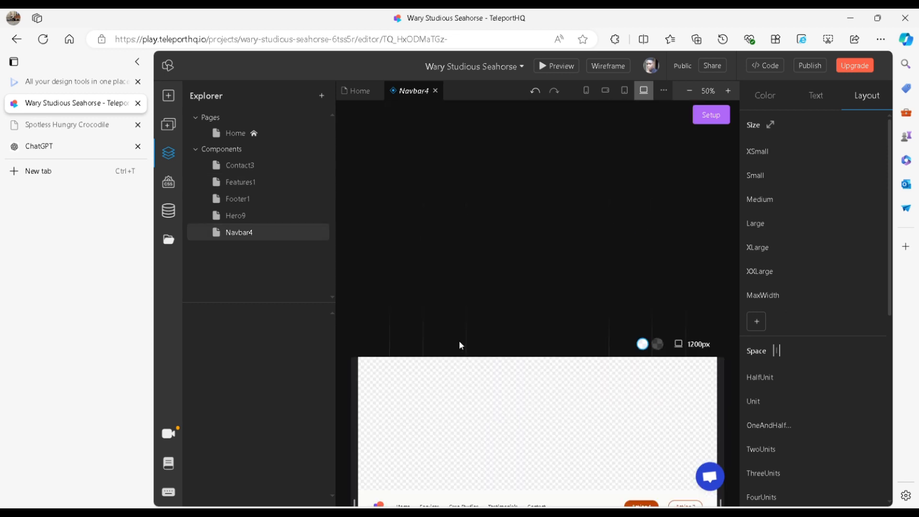
# Go back from the navbar component to the home page and look over the whole page again.
pyautogui.click(359, 95)
pyautogui.scroll(-7, 523, 337)
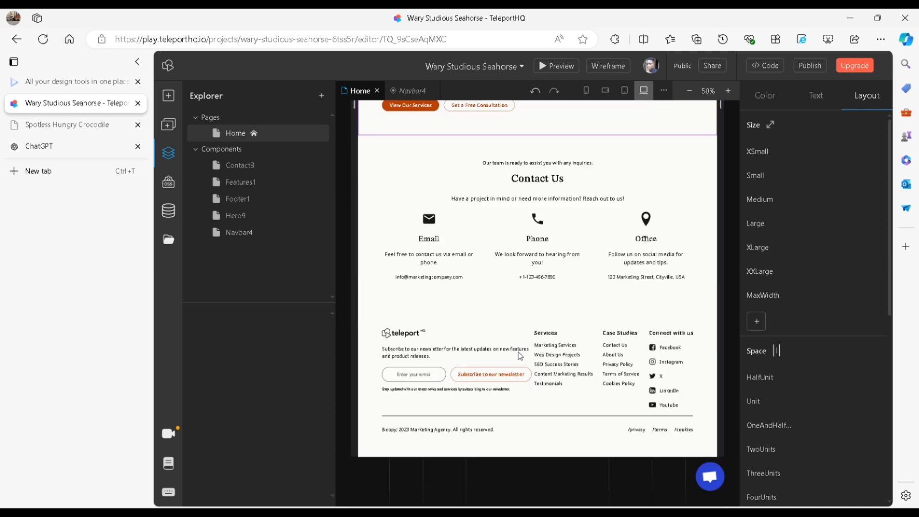
pyautogui.scroll(10, 520, 355)
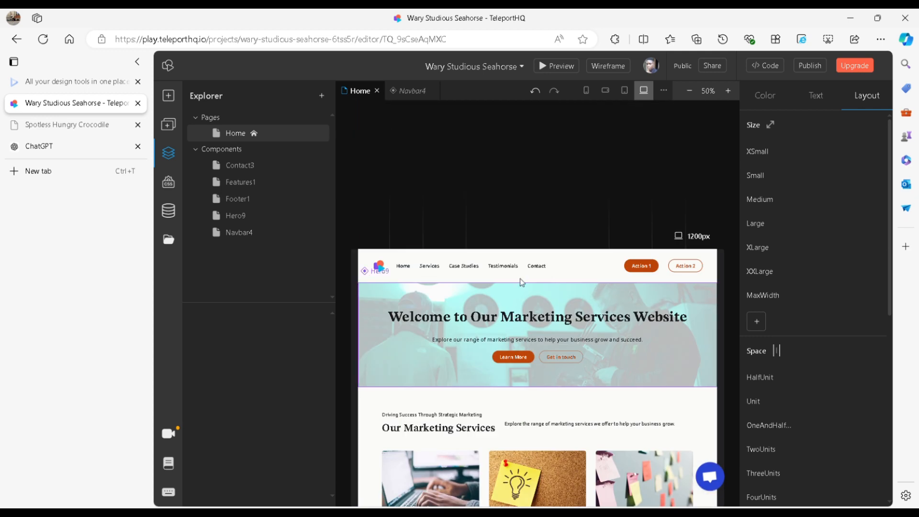
# Select the home page's Hero9 section and examine its component props and visual settings.
pyautogui.click(528, 318)
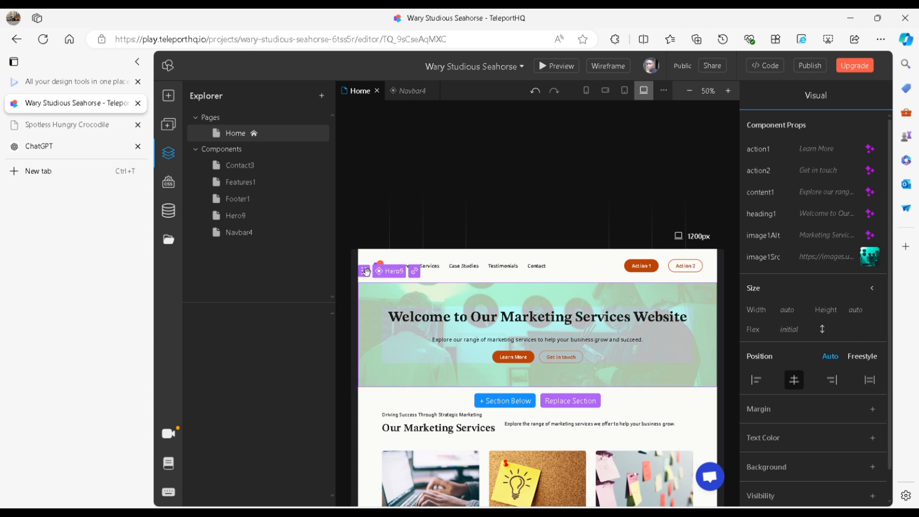
pyautogui.moveTo(373, 280); pyautogui.dragTo(373, 280)
pyautogui.scroll(-2, 527, 407)
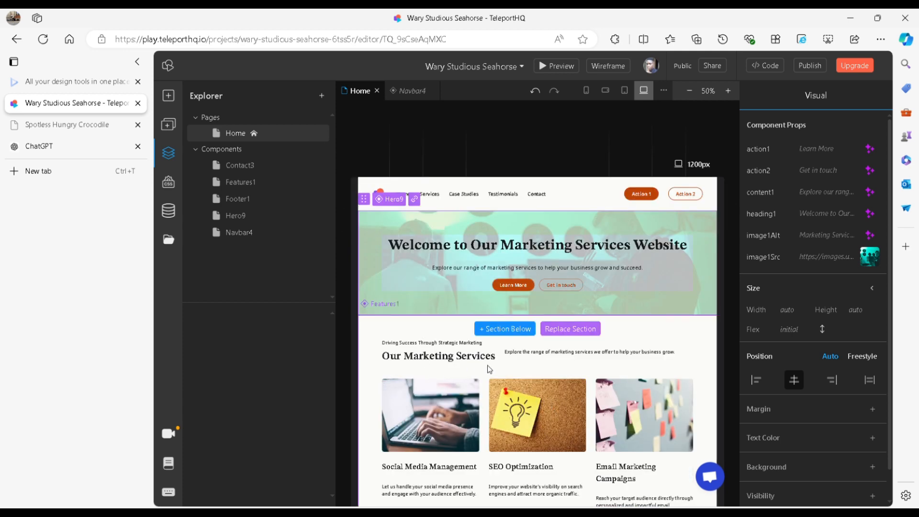
pyautogui.scroll(-5, 527, 383)
pyautogui.scroll(7, 505, 384)
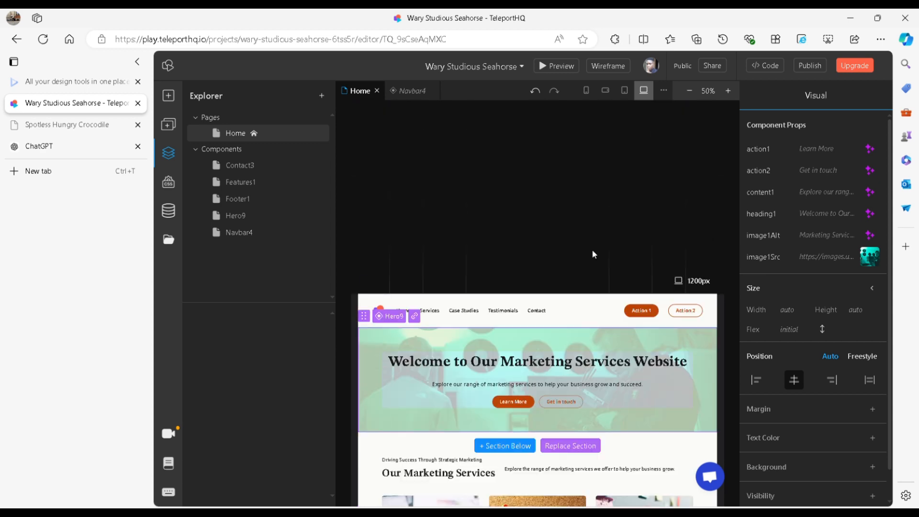
pyautogui.scroll(-6, 615, 222)
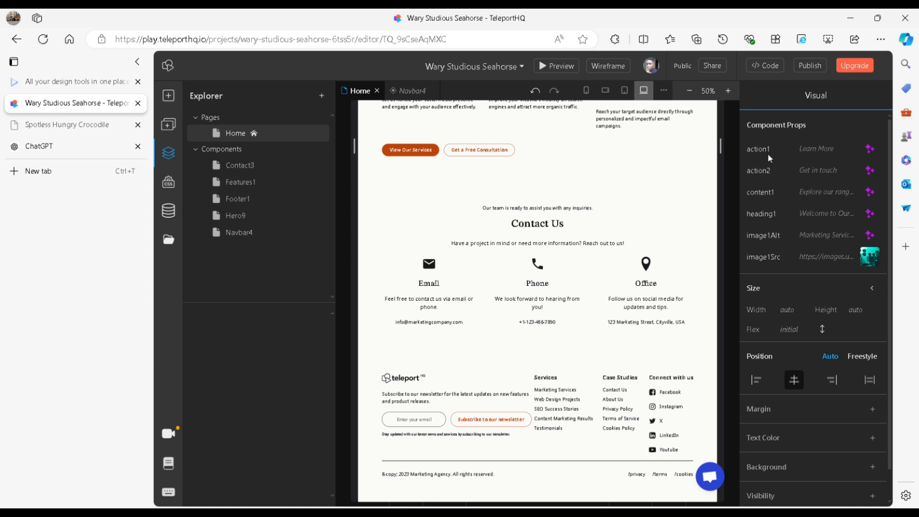
pyautogui.scroll(-1, 769, 155)
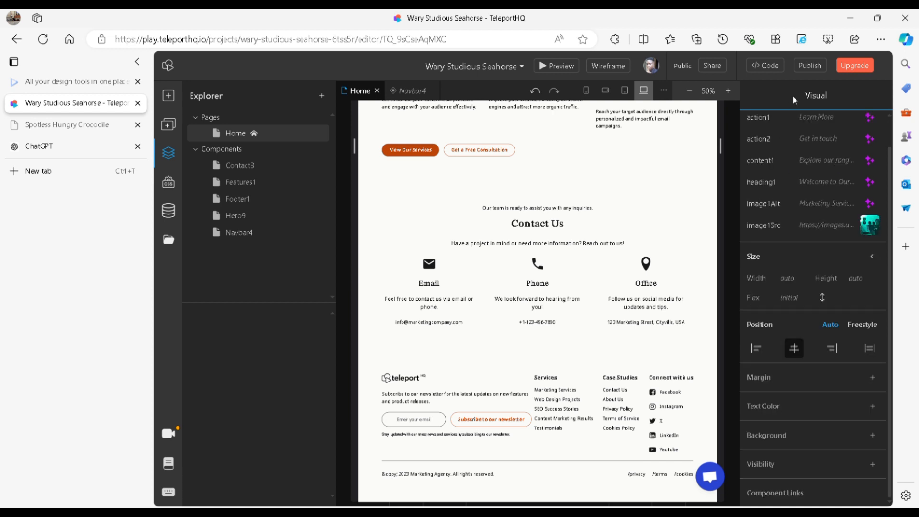
# Set the site's TeleportHQ subdomain to "aionbytes" and publish the website.
pyautogui.click(815, 65)
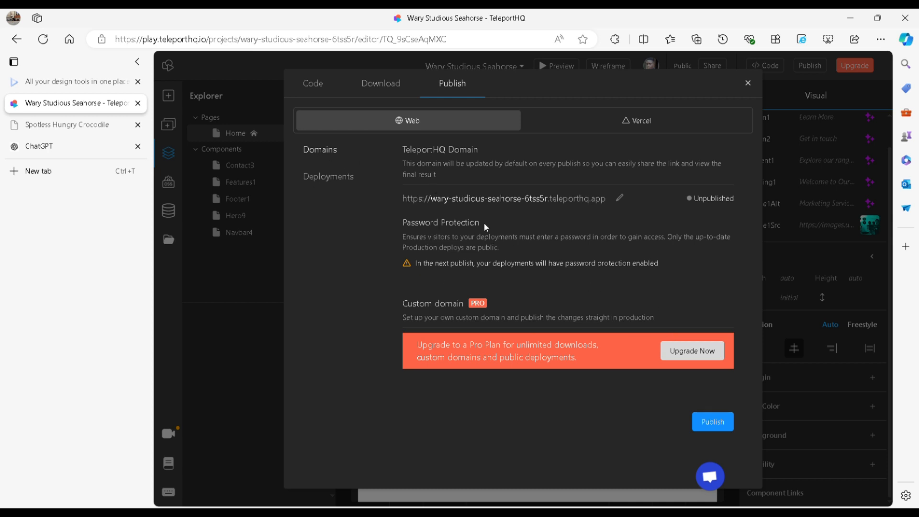
pyautogui.click(621, 199)
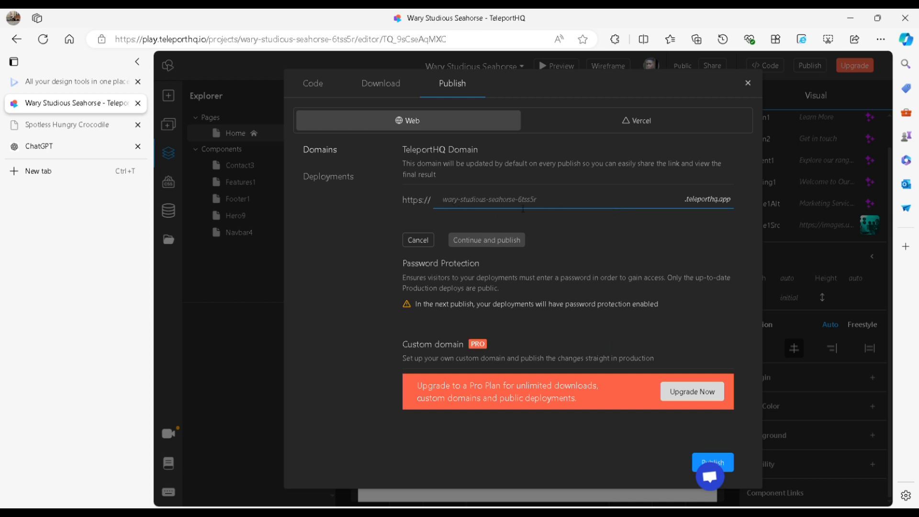
pyautogui.write('aio')
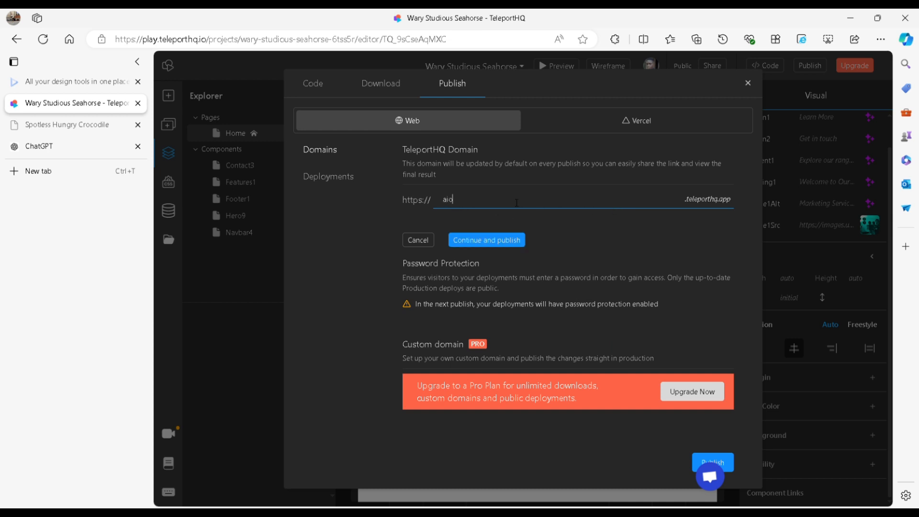
pyautogui.write('nsbytes')
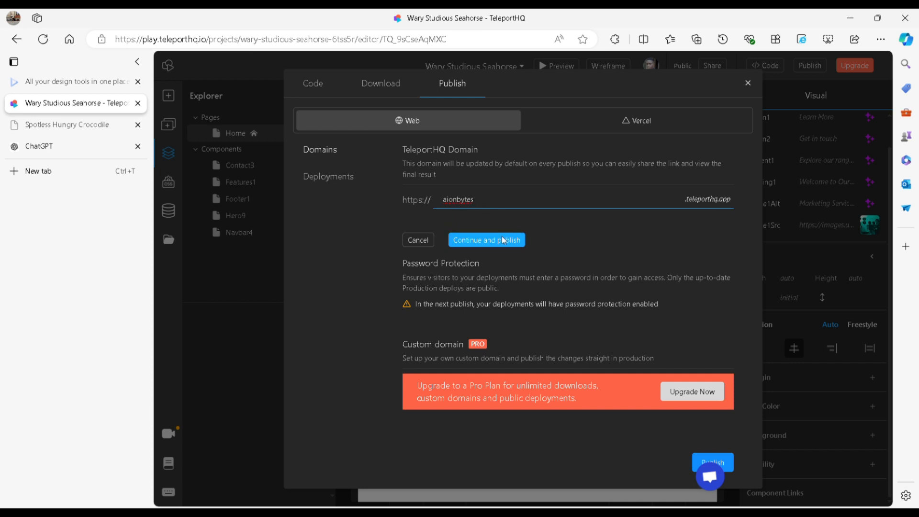
pyautogui.click(501, 243)
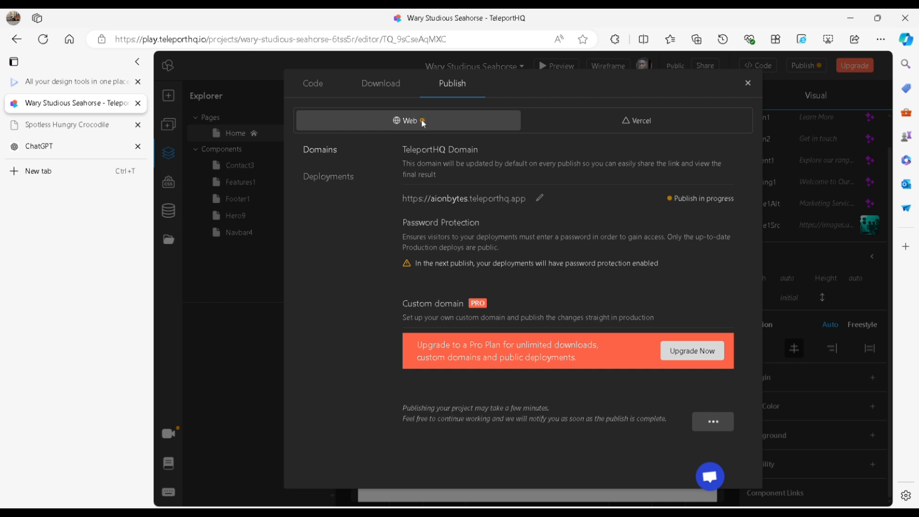
# Show the project's generated React code and expand its public and src folders.
pyautogui.click(312, 85)
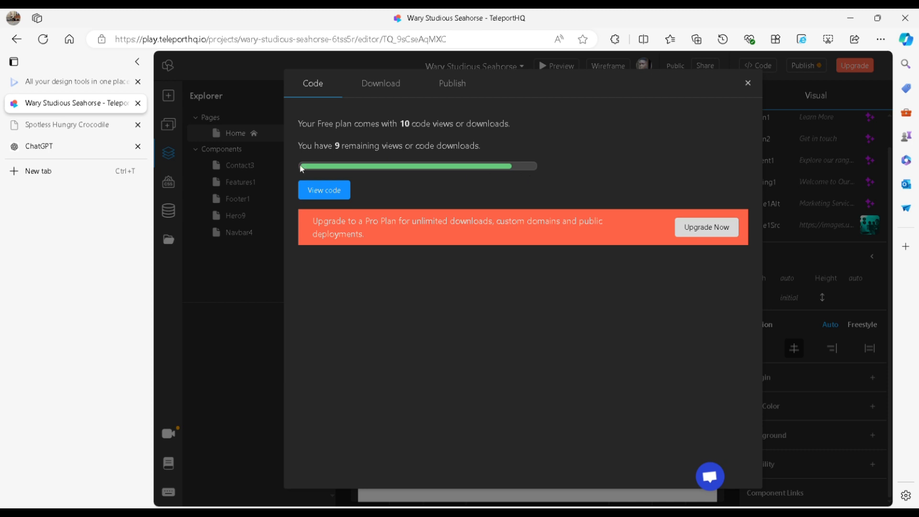
pyautogui.click(329, 190)
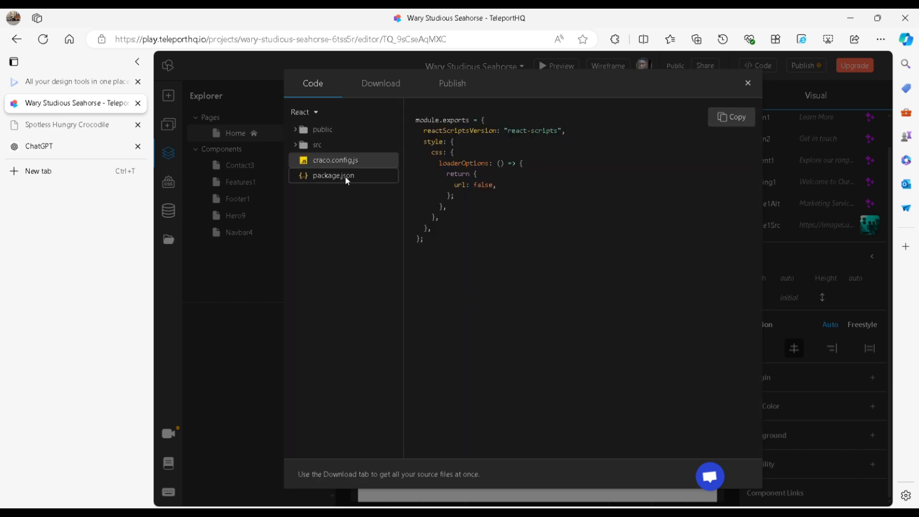
pyautogui.click(346, 142)
pyautogui.click(354, 128)
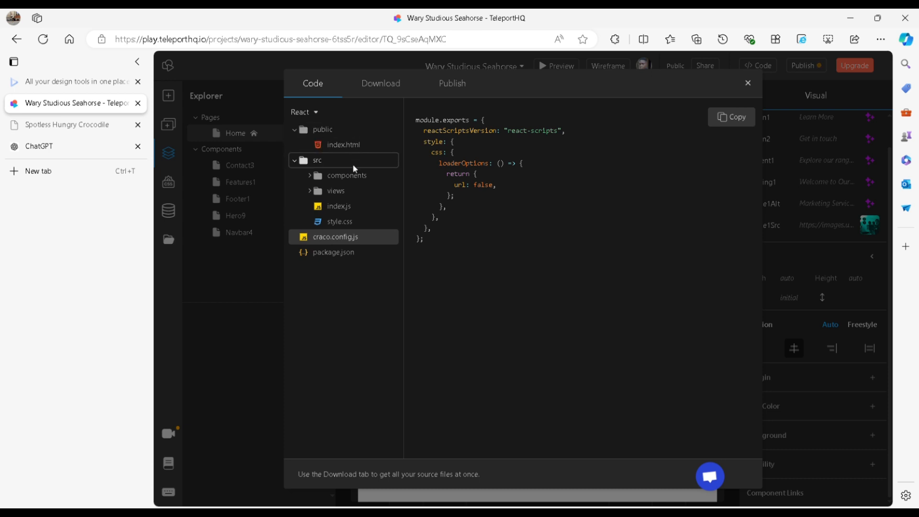
# Read through the package.json file and show the project's code download and export options.
pyautogui.click(368, 252)
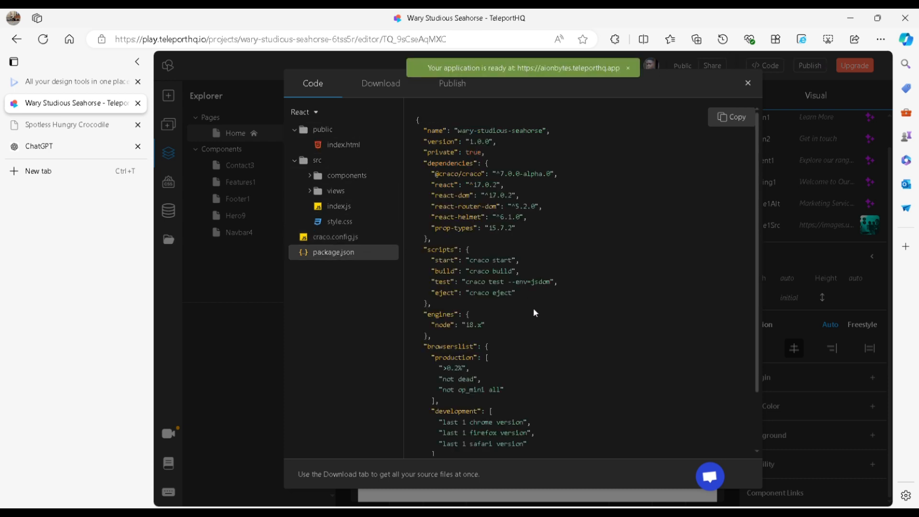
pyautogui.scroll(-3, 533, 309)
pyautogui.scroll(3, 522, 369)
pyautogui.scroll(-3, 493, 225)
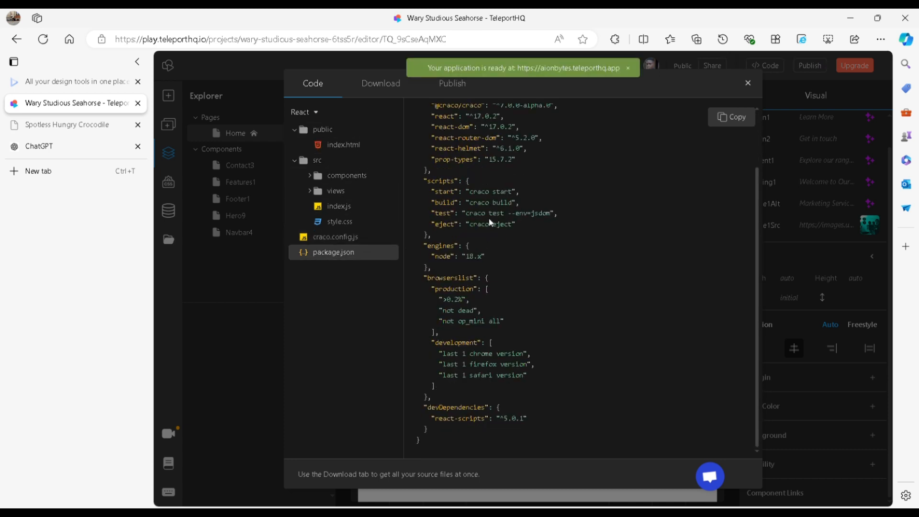
pyautogui.scroll(3, 493, 189)
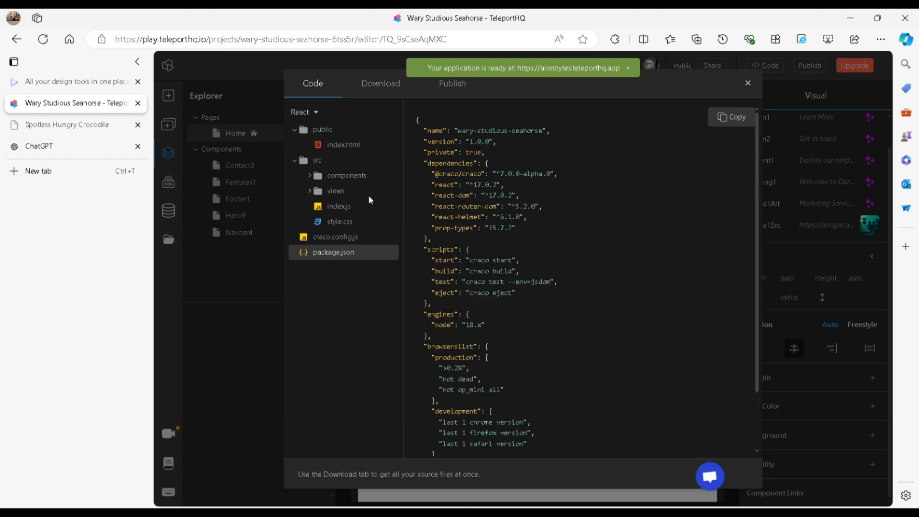
pyautogui.click(381, 84)
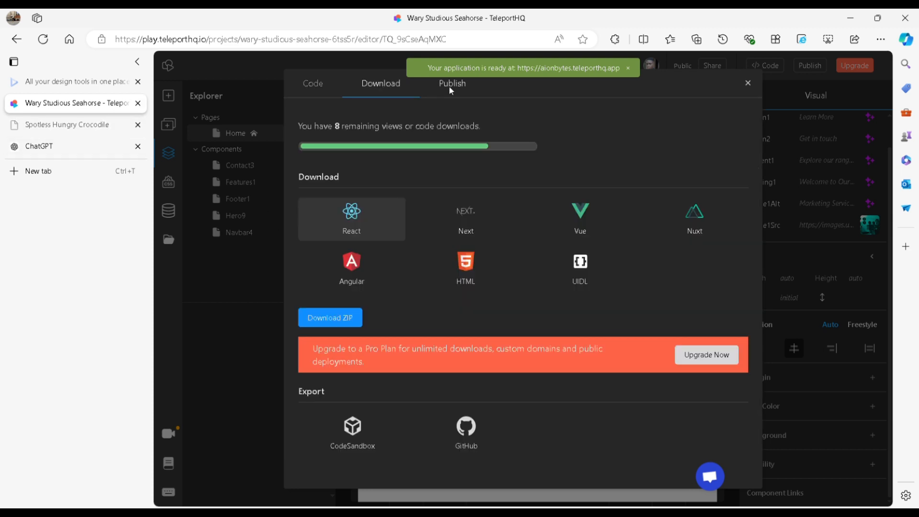
# Publish the website again to its TeleportHQ web domain and copy the site's address.
pyautogui.click(451, 88)
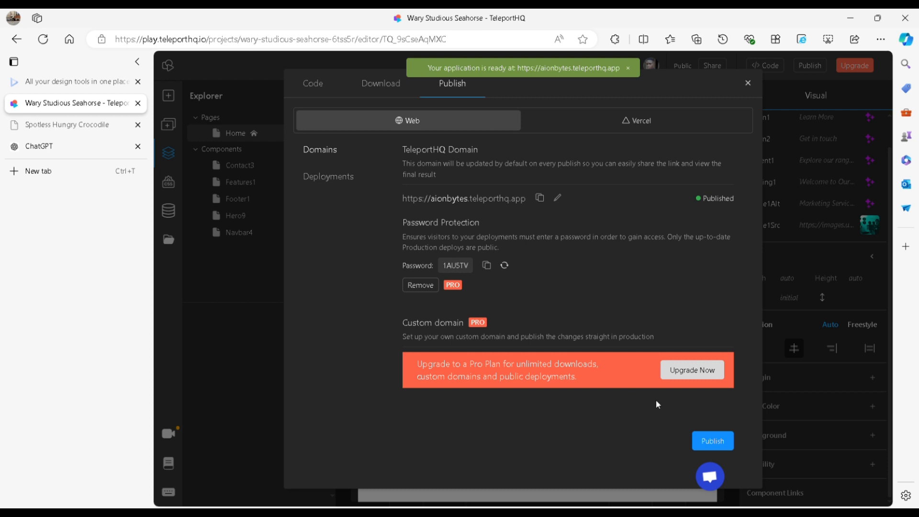
pyautogui.click(709, 443)
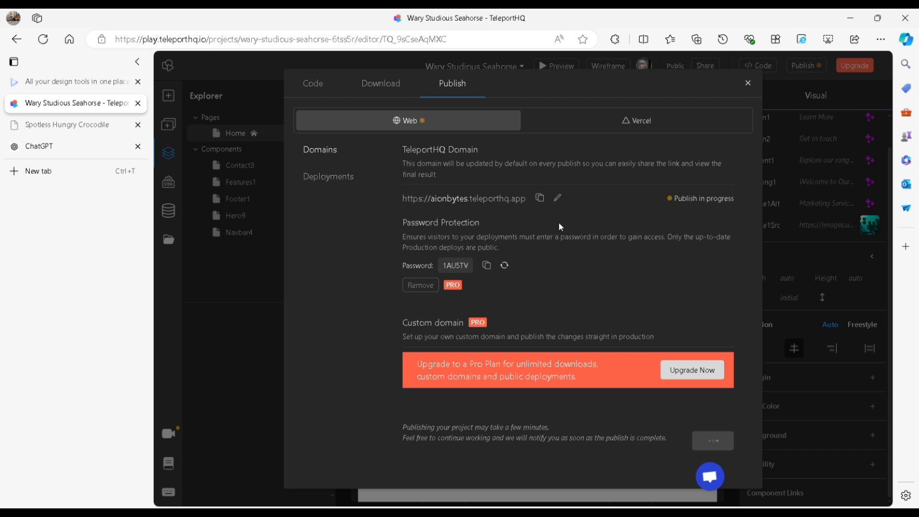
pyautogui.click(541, 198)
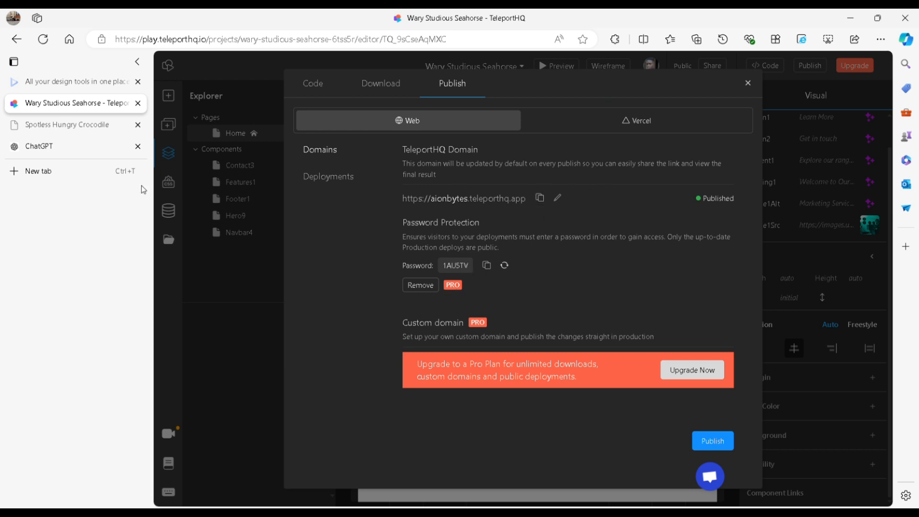
# Open the published site at aionbytes.teleporthq.app in a new browser tab.
pyautogui.click(106, 167)
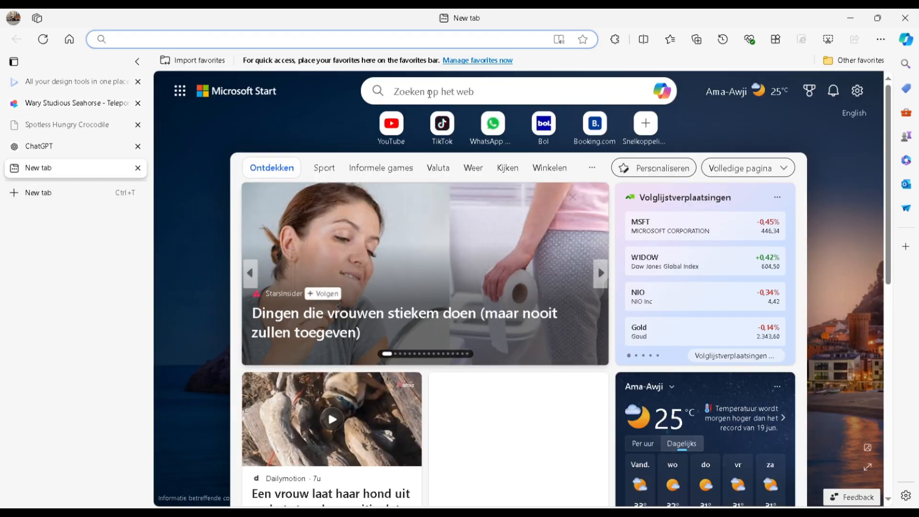
pyautogui.click(335, 44)
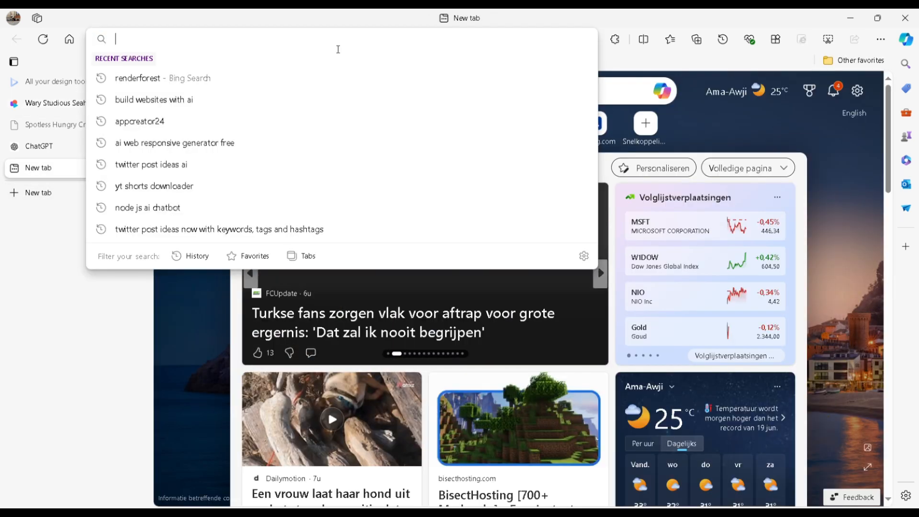
pyautogui.hotkey('ctrl', 'v')
pyautogui.press('Return')
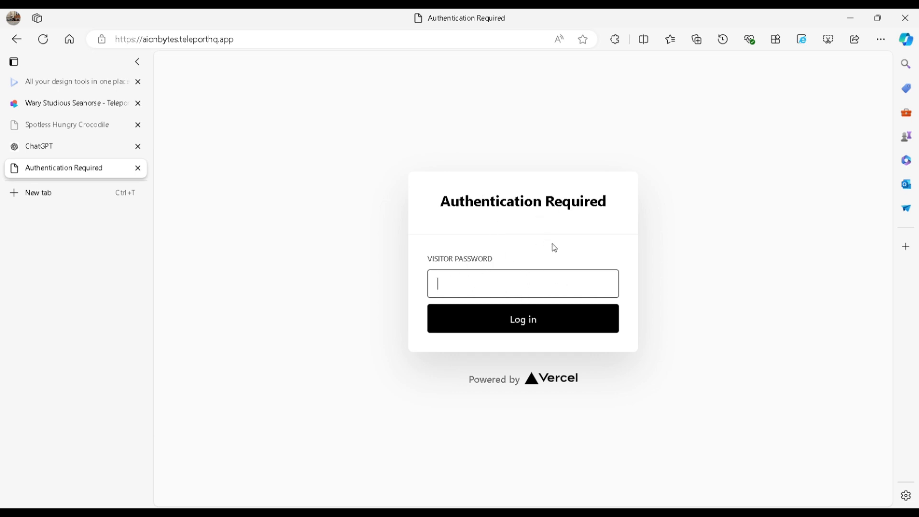
# Copy the site's protection password from TeleportHQ's publish settings and log in to the published site with it as the visitor password.
pyautogui.click(87, 106)
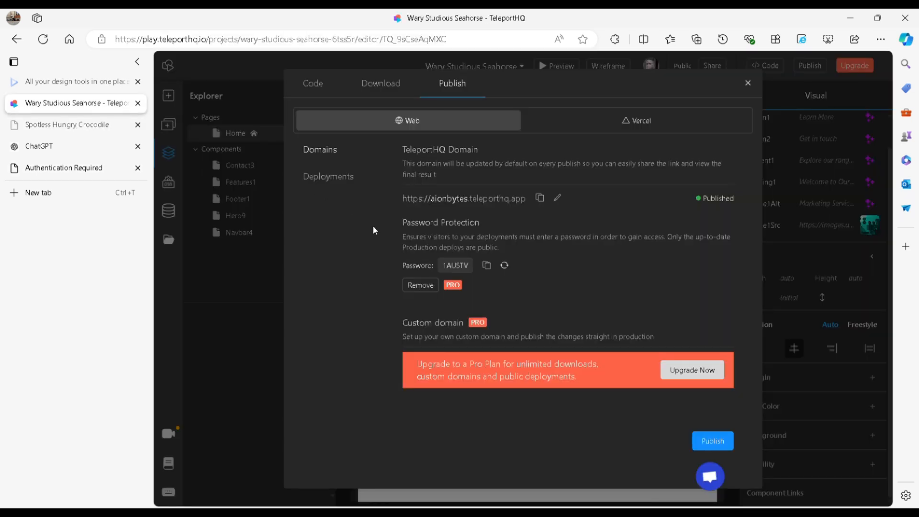
pyautogui.click(487, 265)
pyautogui.click(94, 169)
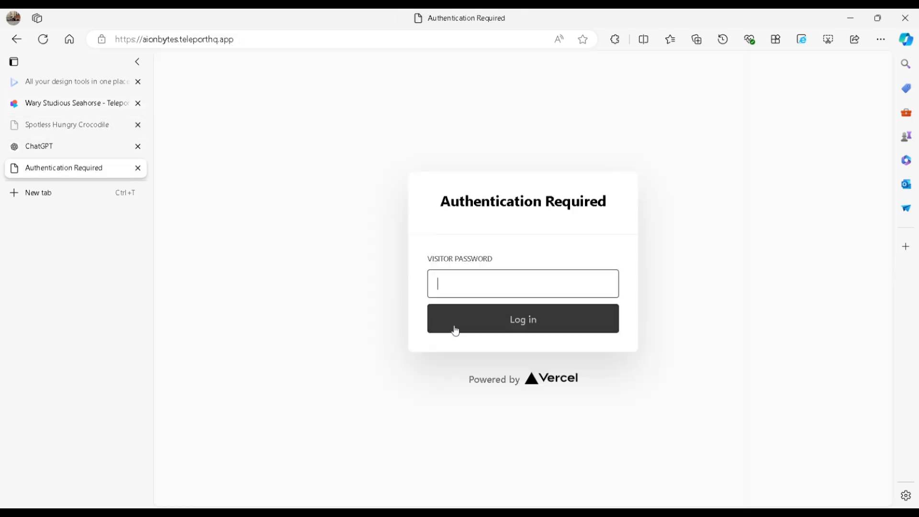
pyautogui.click(499, 289)
pyautogui.hotkey('ctrl', 'v')
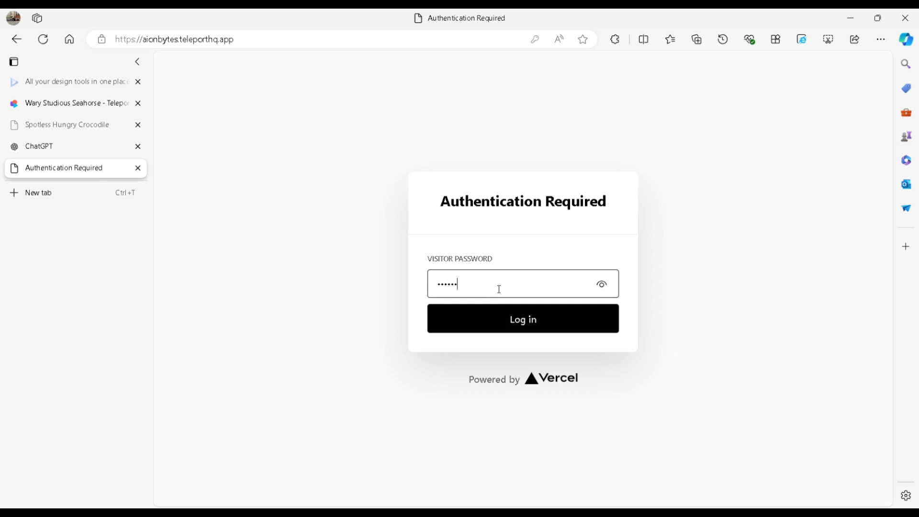
pyautogui.click(517, 328)
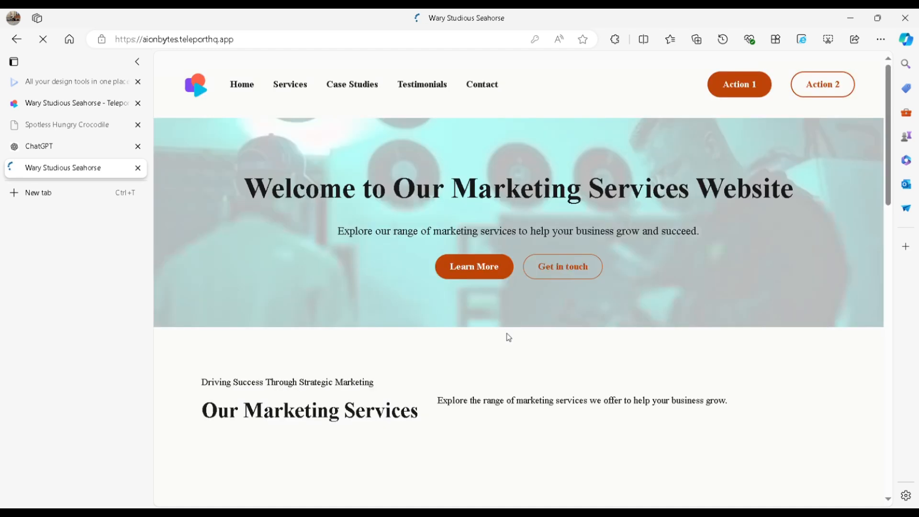
# Review the whole published marketing site, from the hero and services sections to the contact details and footer.
pyautogui.scroll(-8, 509, 334)
pyautogui.scroll(-10, 512, 338)
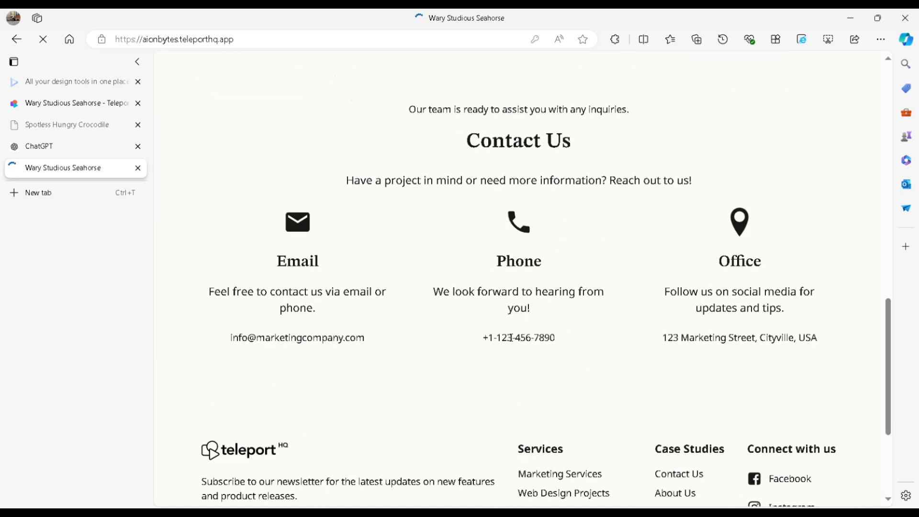
pyautogui.scroll(18, 443, 372)
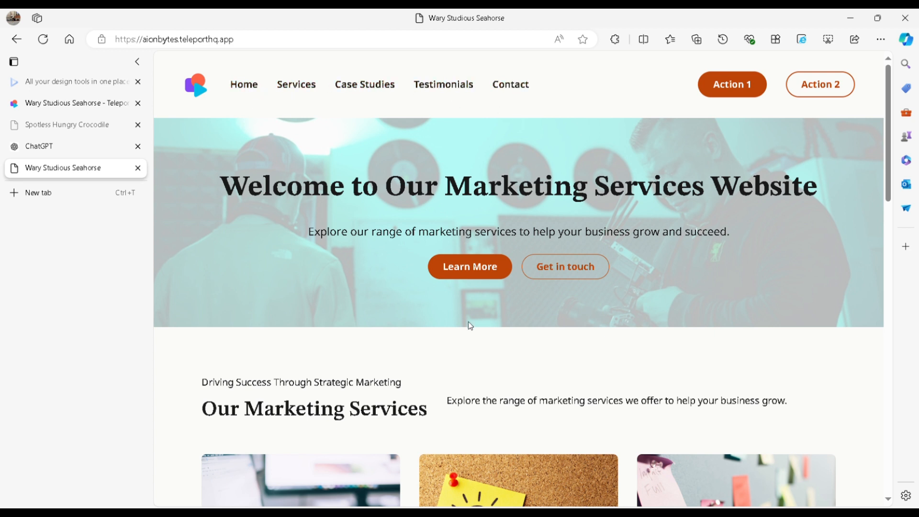
pyautogui.scroll(-10, 466, 306)
pyautogui.scroll(-6, 455, 364)
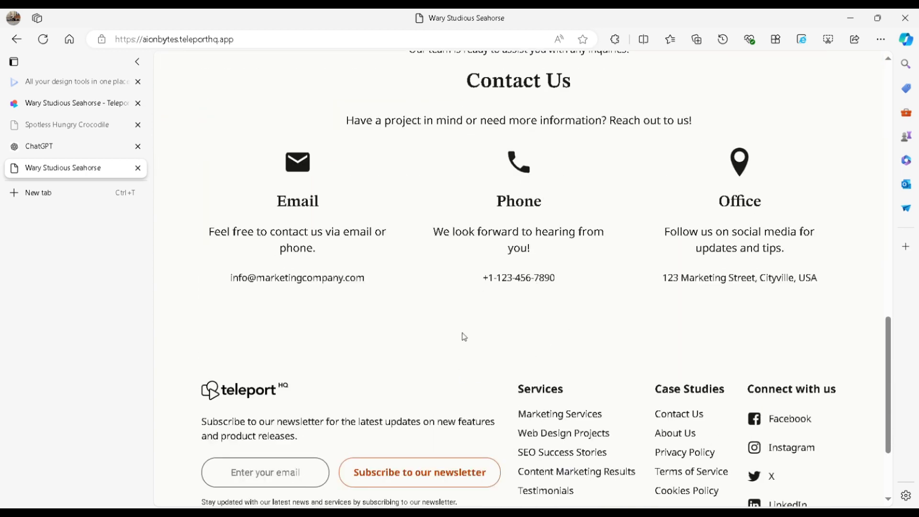
pyautogui.scroll(-3, 437, 369)
pyautogui.scroll(20, 581, 368)
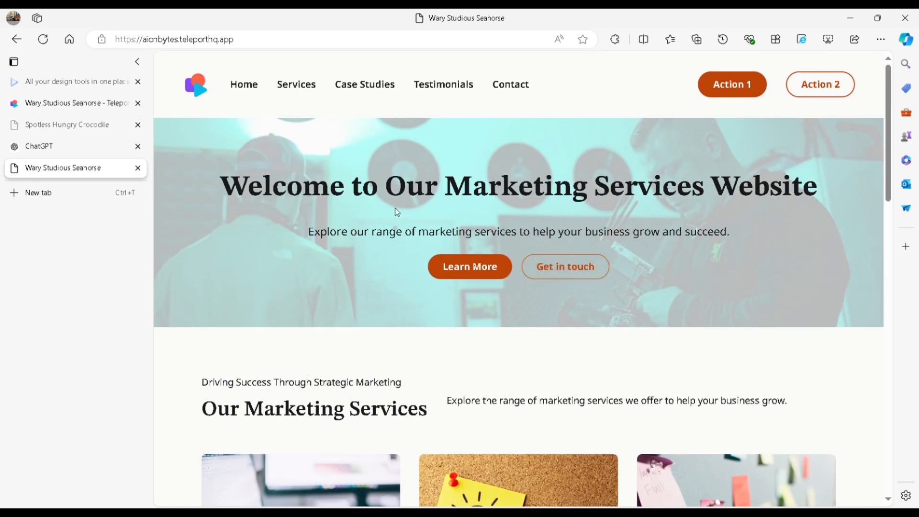
# Switch to the open Renderforest website and look over its home page.
pyautogui.click(104, 84)
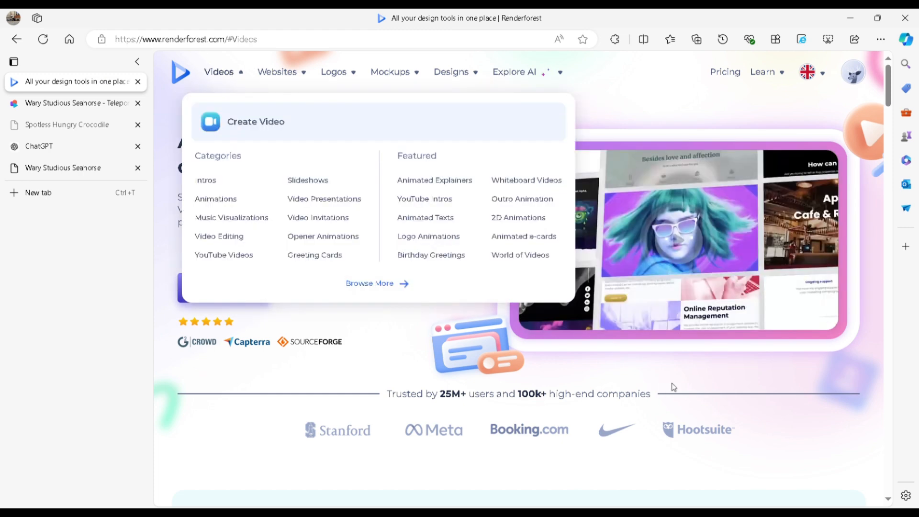
pyautogui.scroll(-1, 714, 294)
pyautogui.scroll(-5, 714, 294)
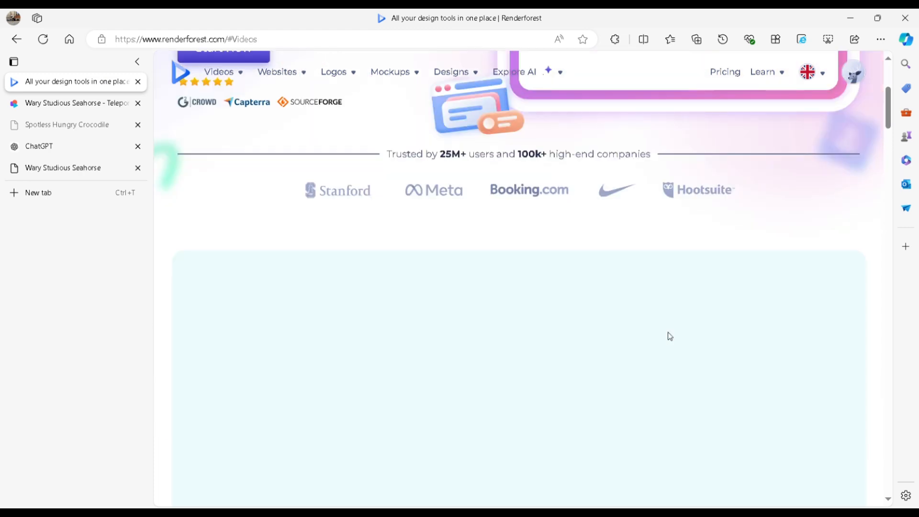
pyautogui.scroll(6, 425, 278)
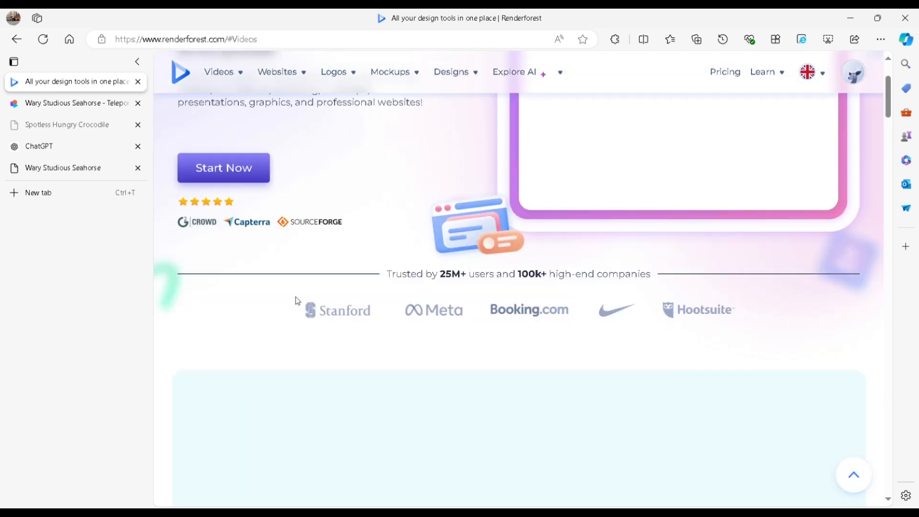